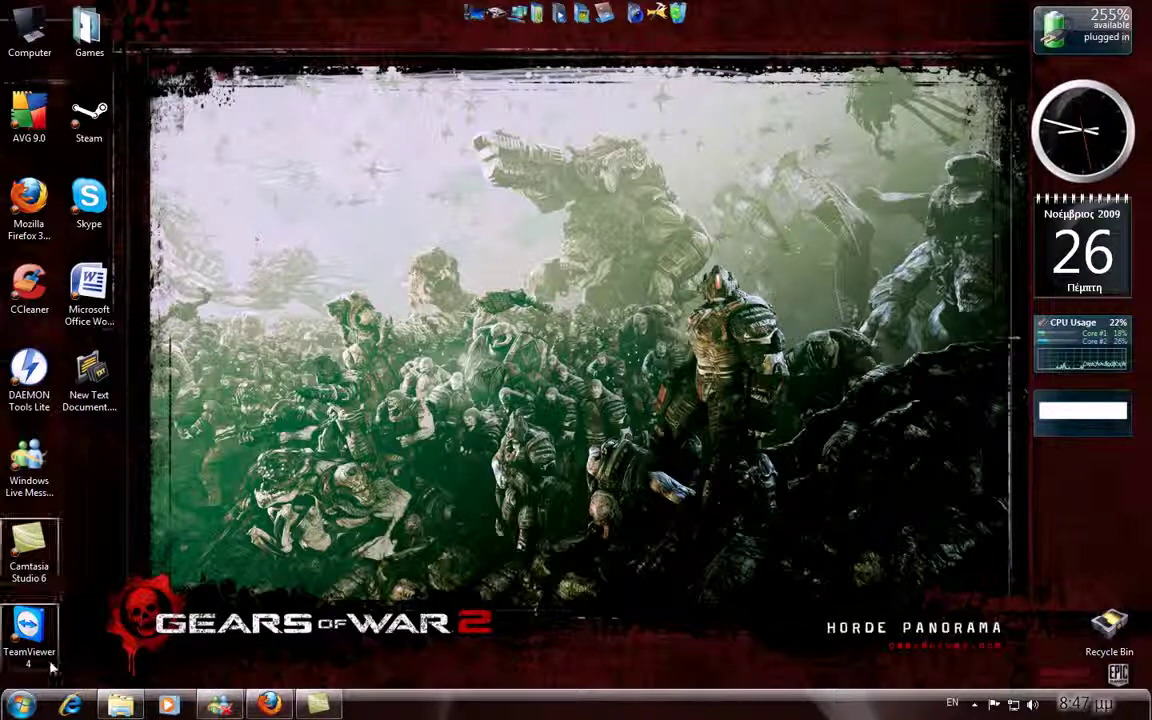
Search the Start menu for 'run' and open the Run dialog with regedit entered
click(26, 704)
click(44, 670)
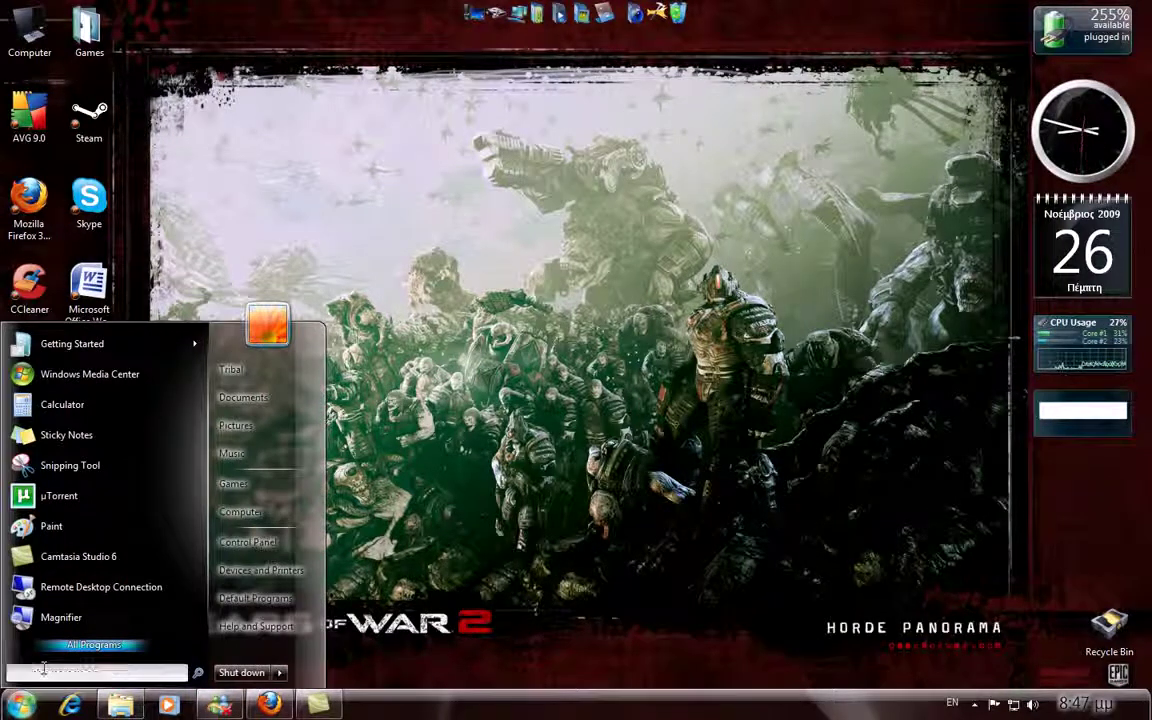
text(run)
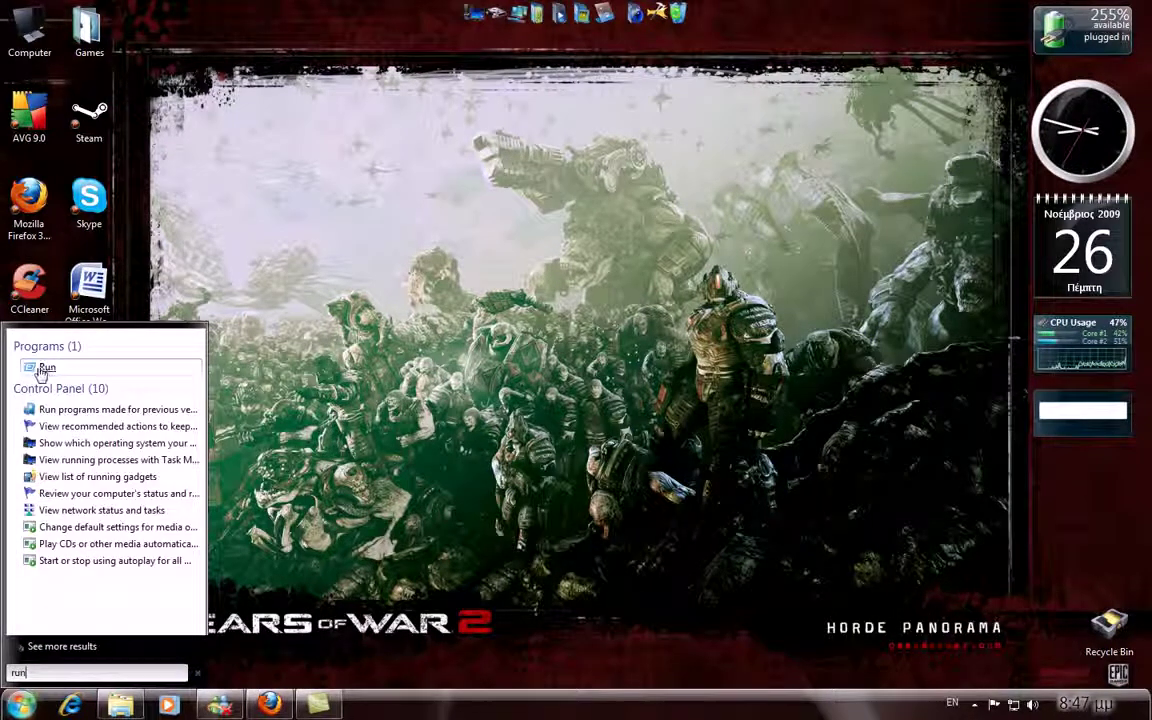
click(42, 372)
click(110, 585)
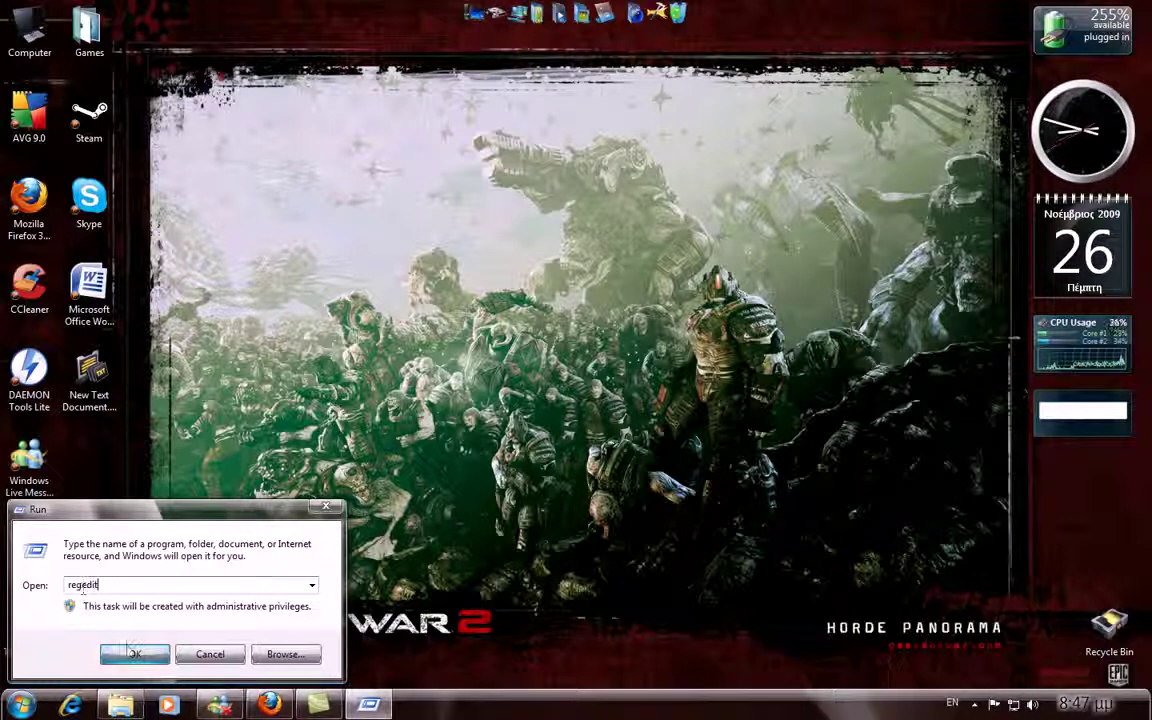
Start regedit, then collapse Office, Microsoft, SOFTWARE and HKEY_LOCAL_MACHINE down to the root hives
click(140, 656)
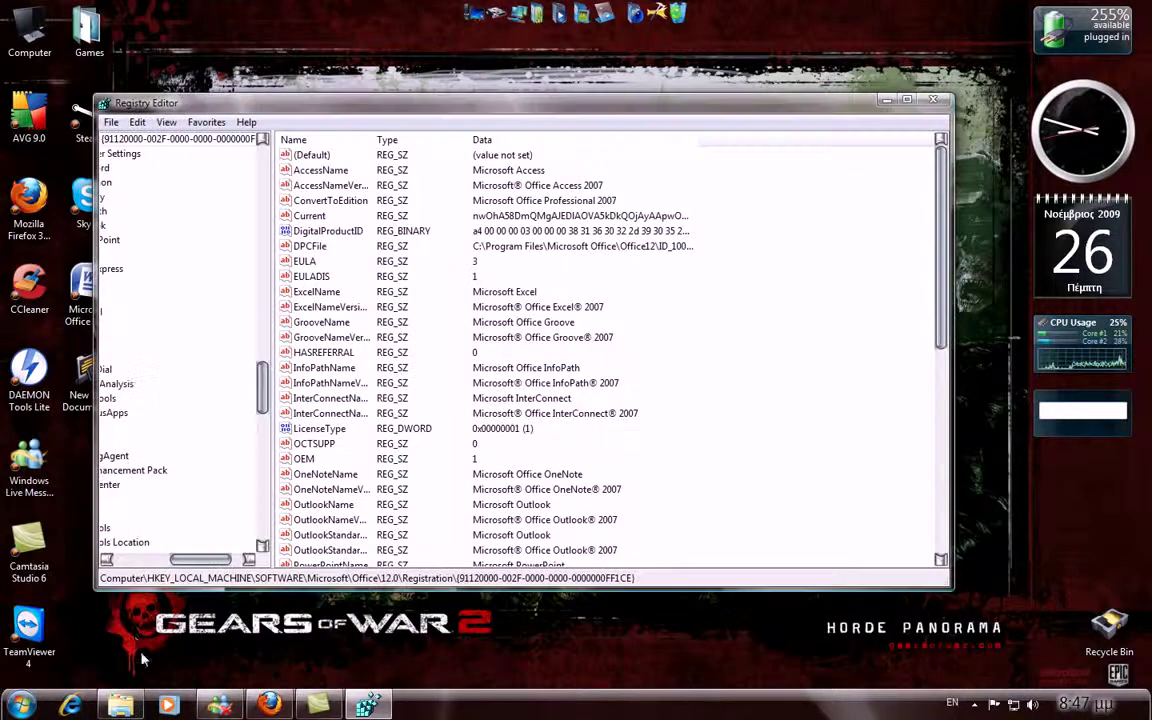
scroll(185, 510, up, 4)
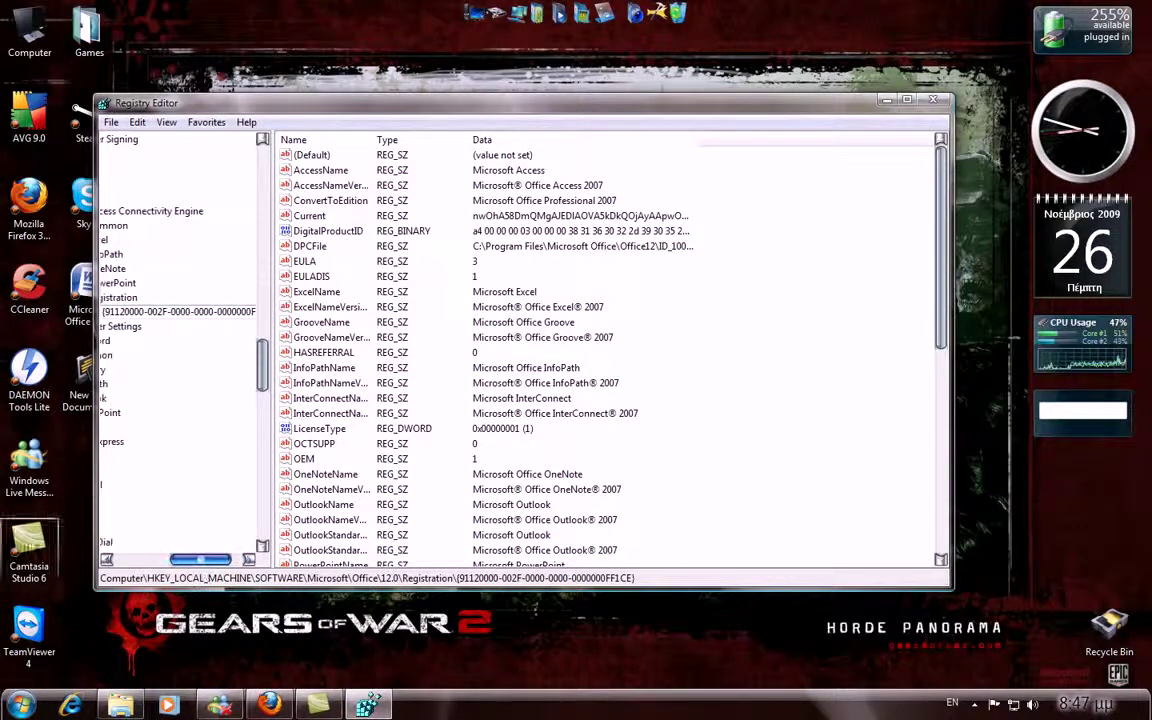
drag(185, 560, 143, 560)
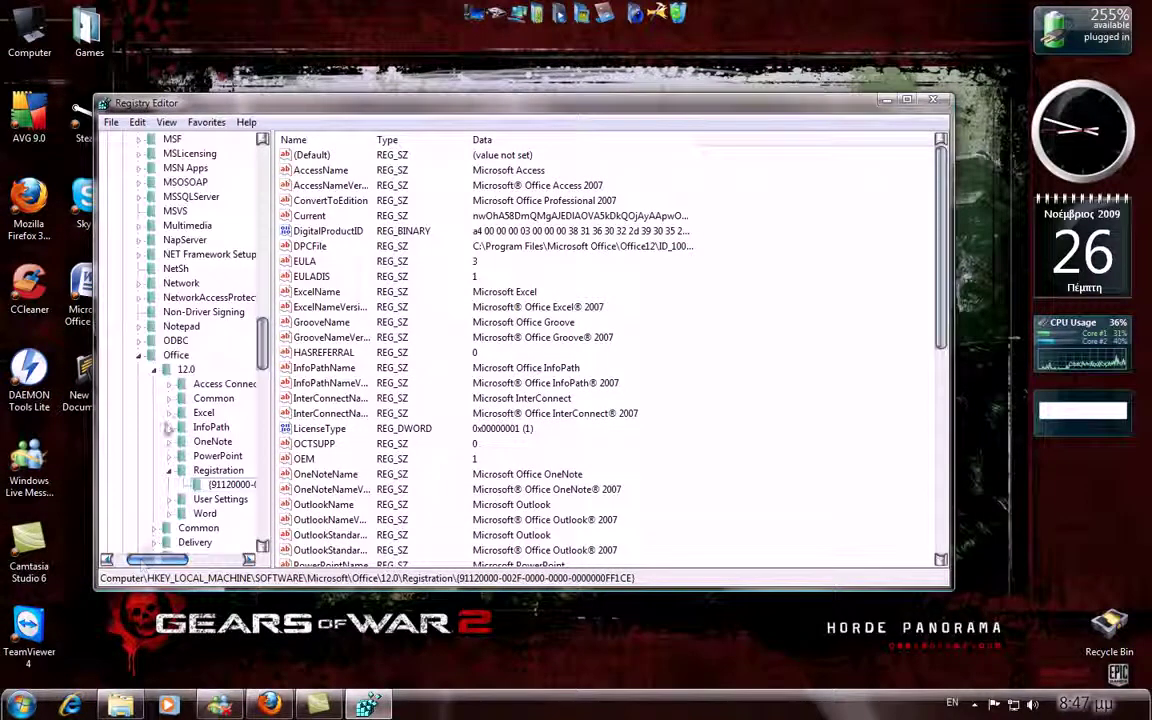
click(139, 357)
scroll(138, 366, up, 20)
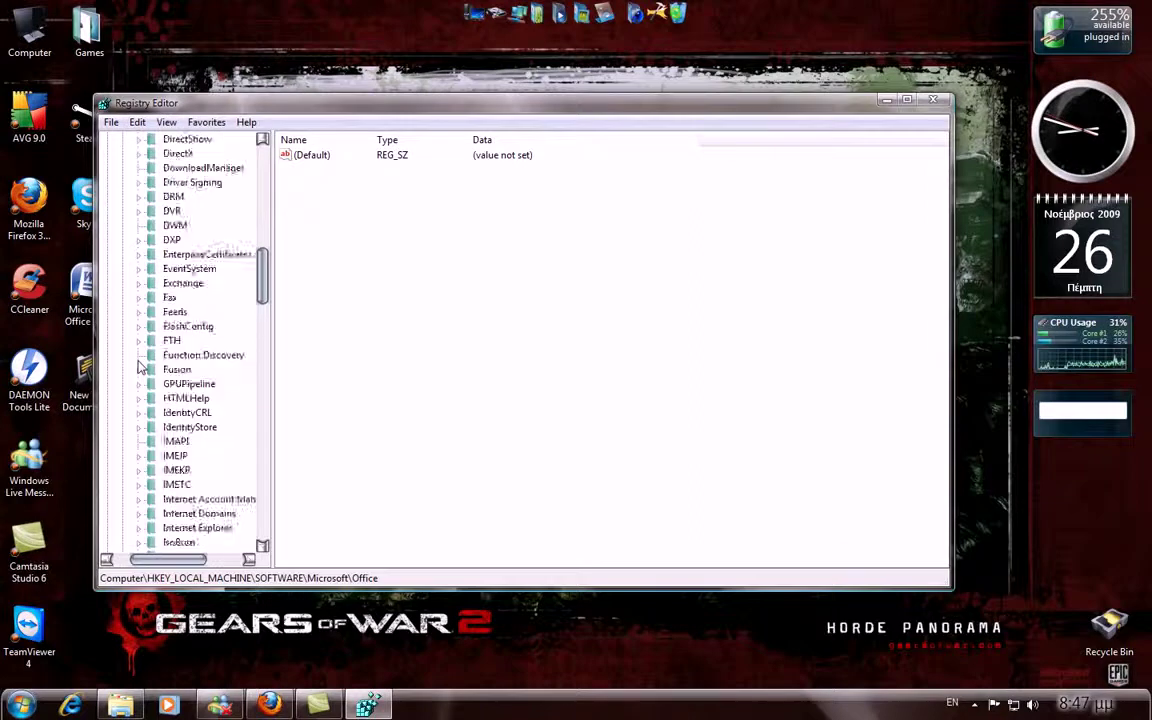
click(123, 412)
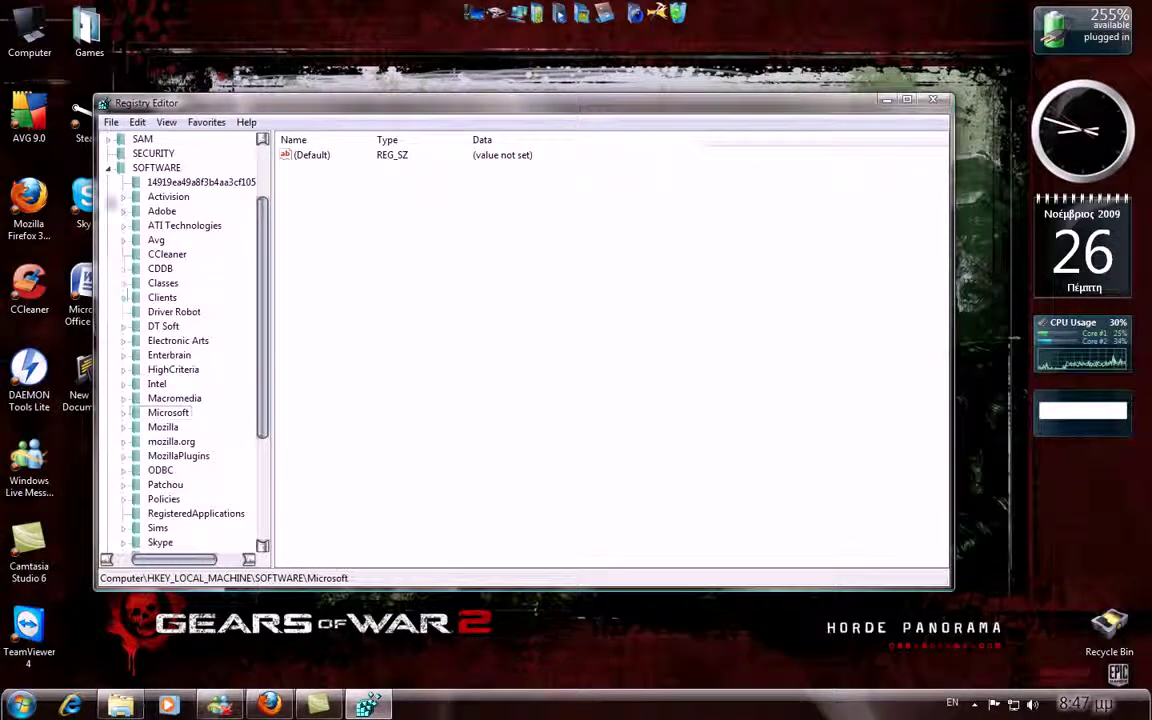
click(108, 167)
click(126, 183)
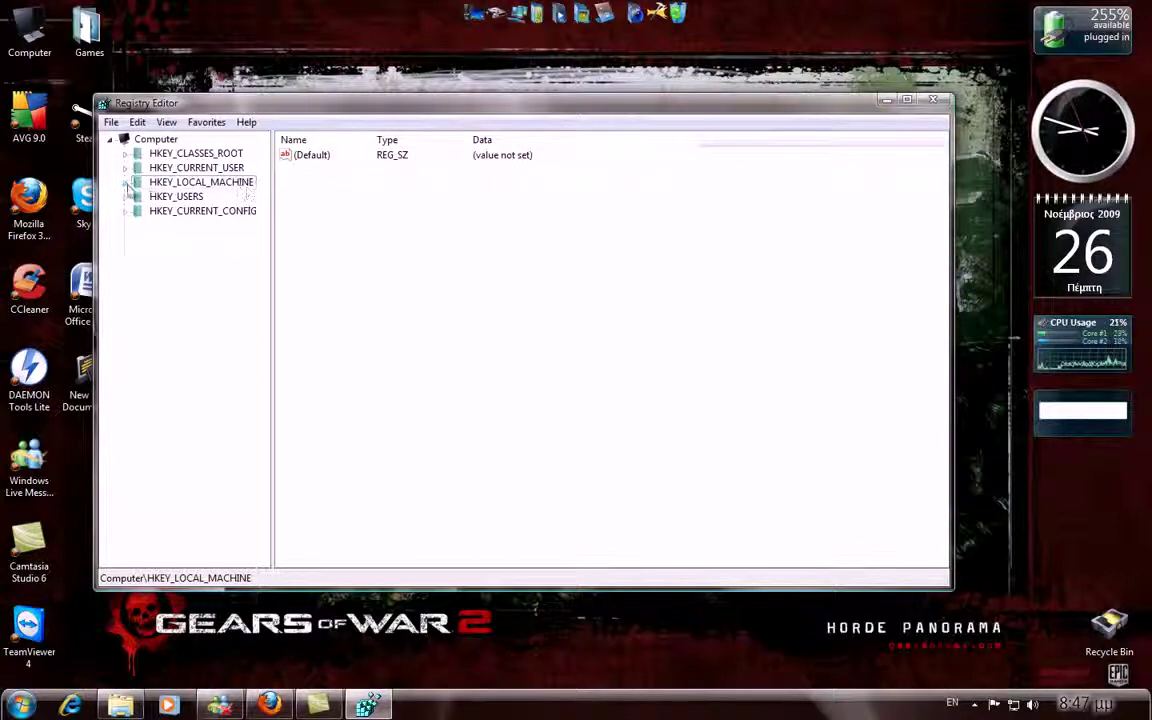
click(125, 182)
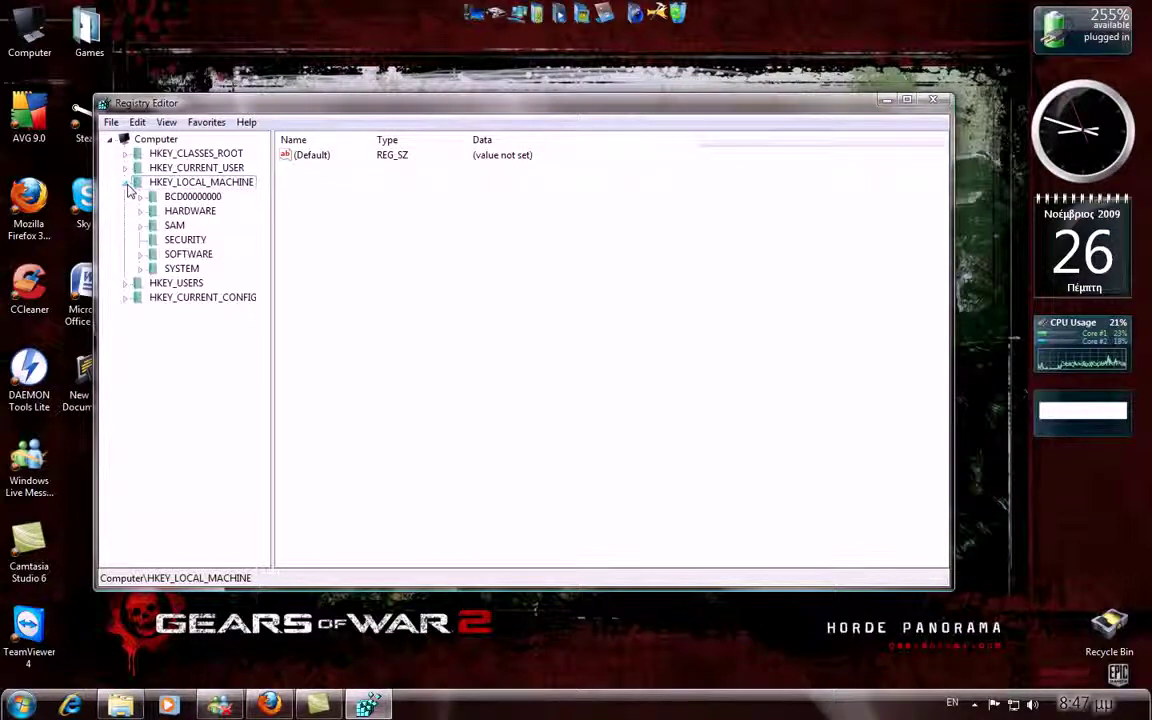
click(141, 256)
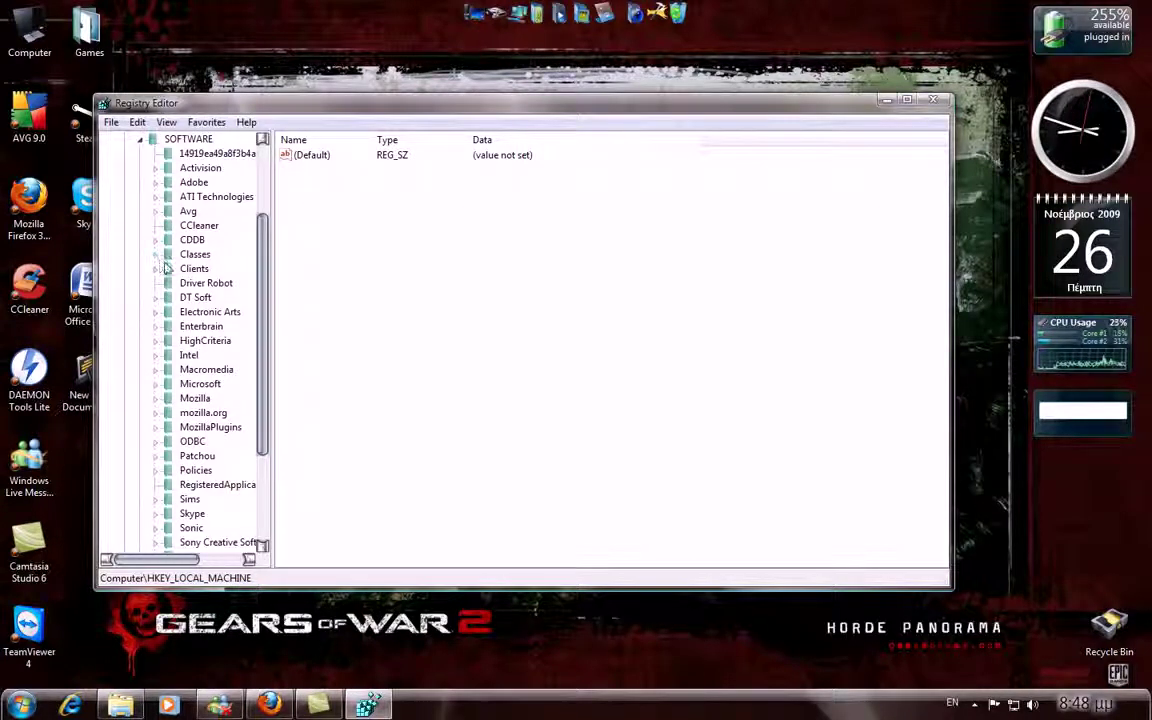
scroll(193, 296, down, 3)
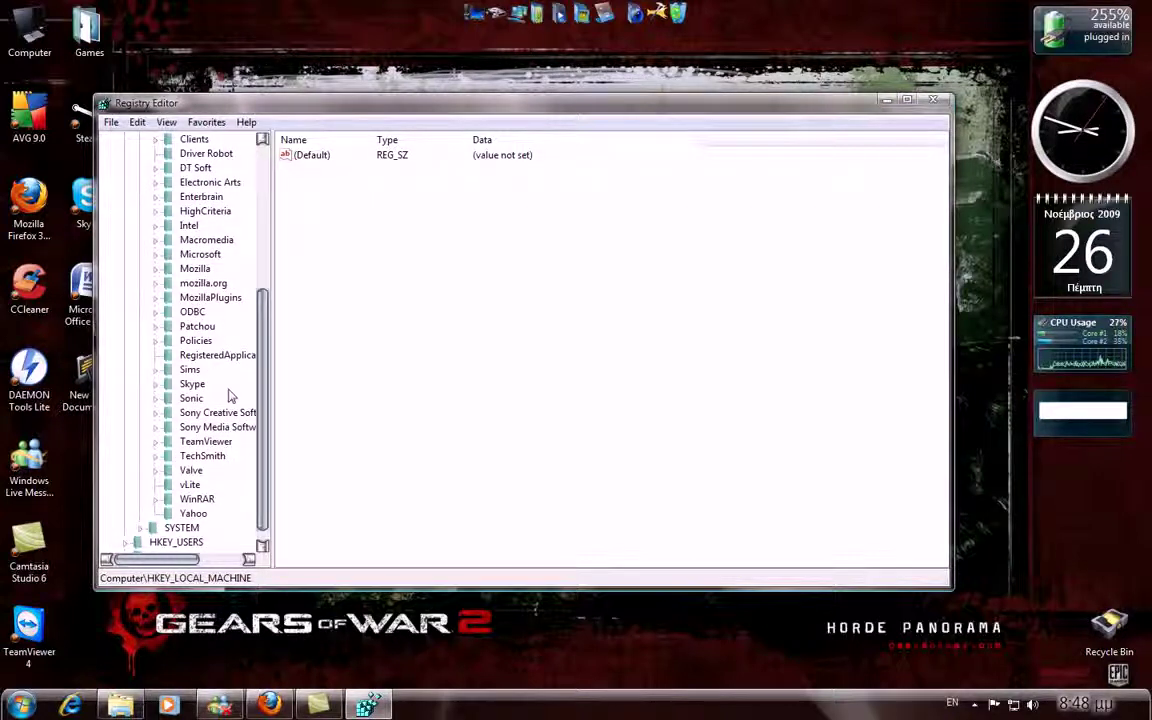
click(156, 256)
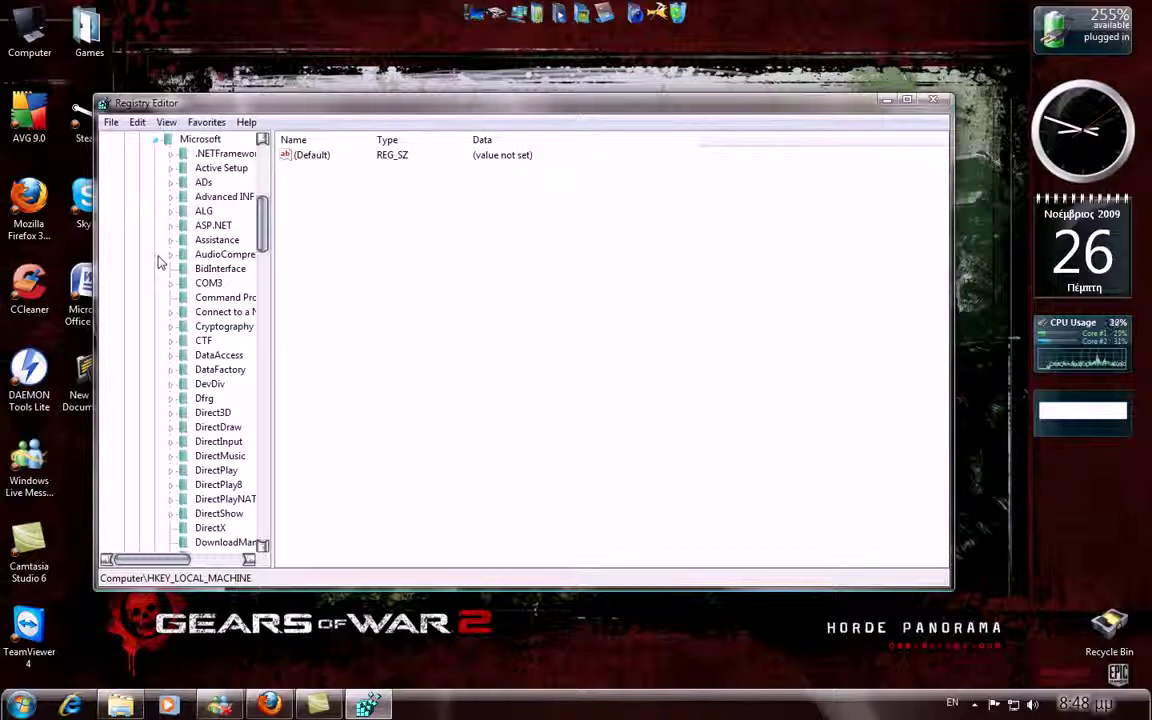
scroll(184, 293, down, 1)
scroll(184, 293, down, 7)
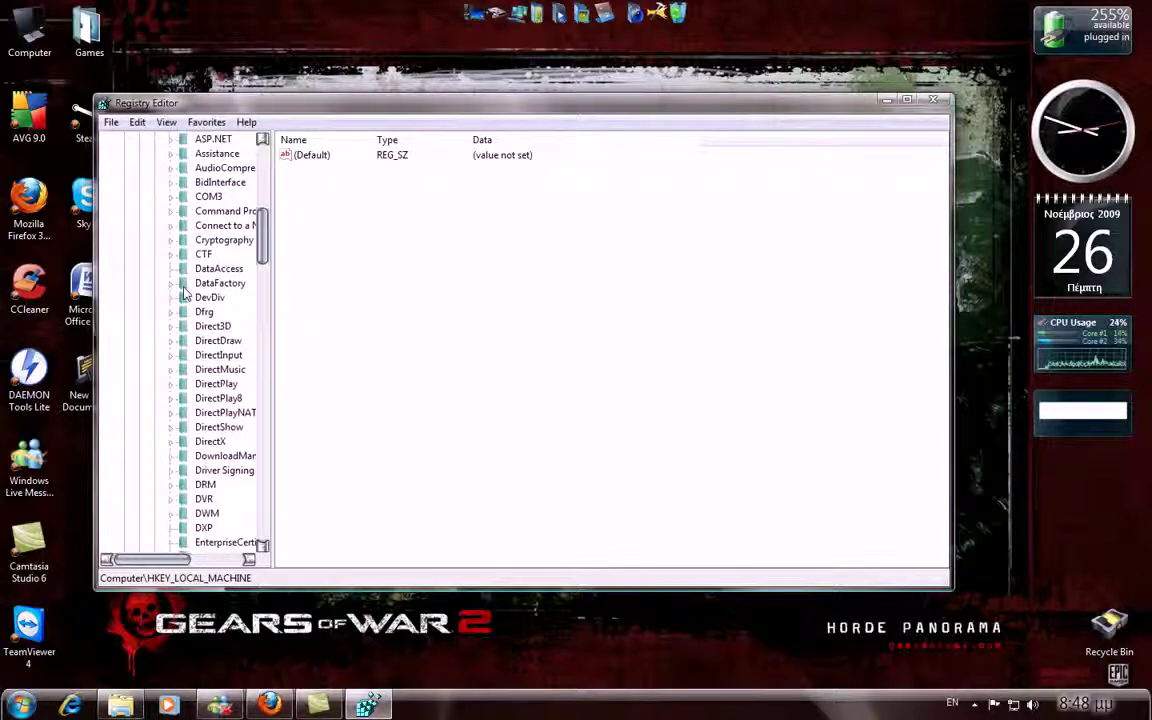
scroll(184, 293, down, 6)
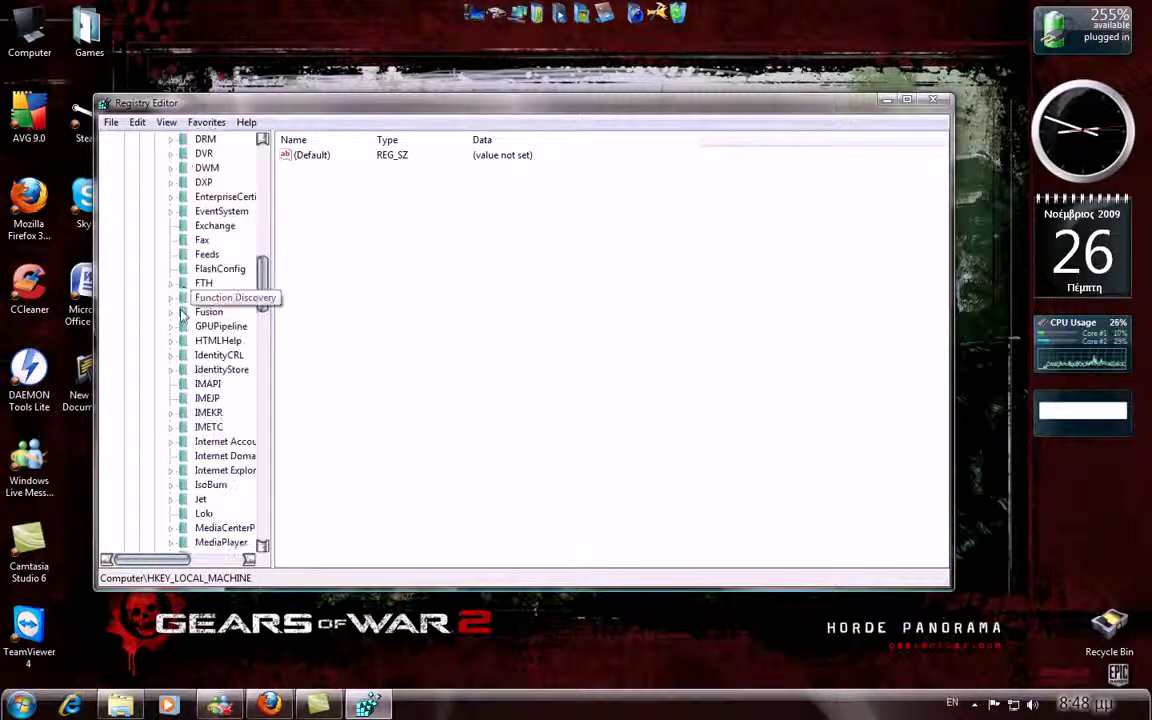
scroll(190, 400, down, 6)
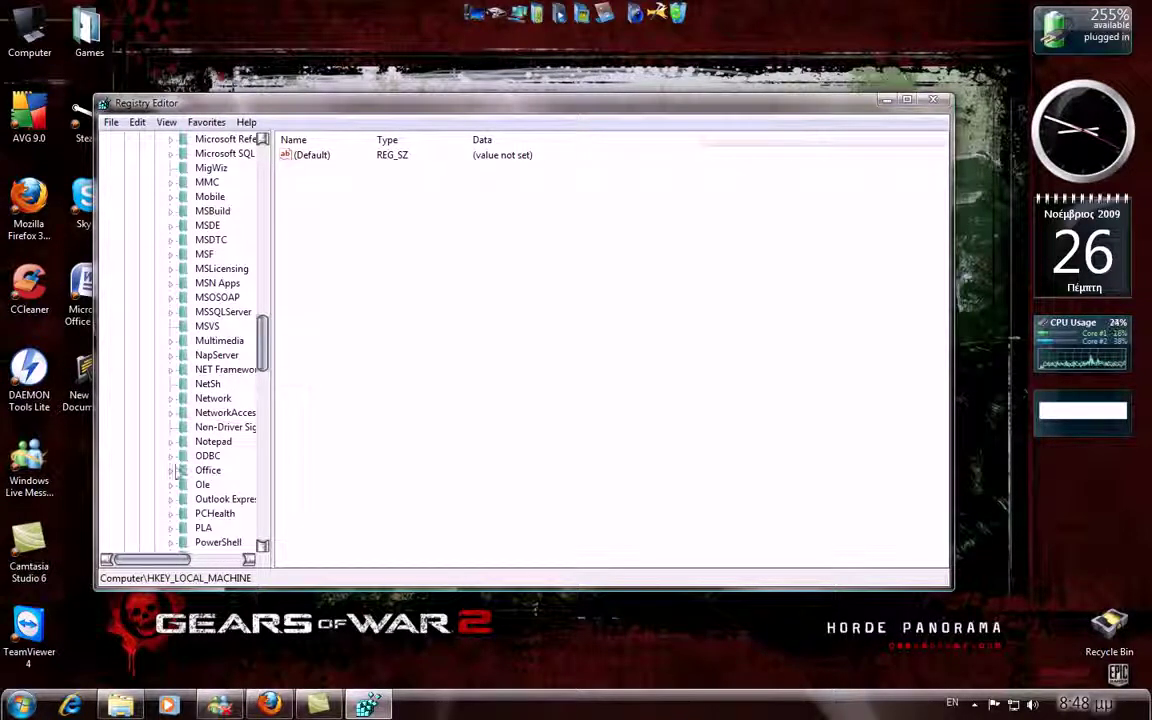
click(171, 471)
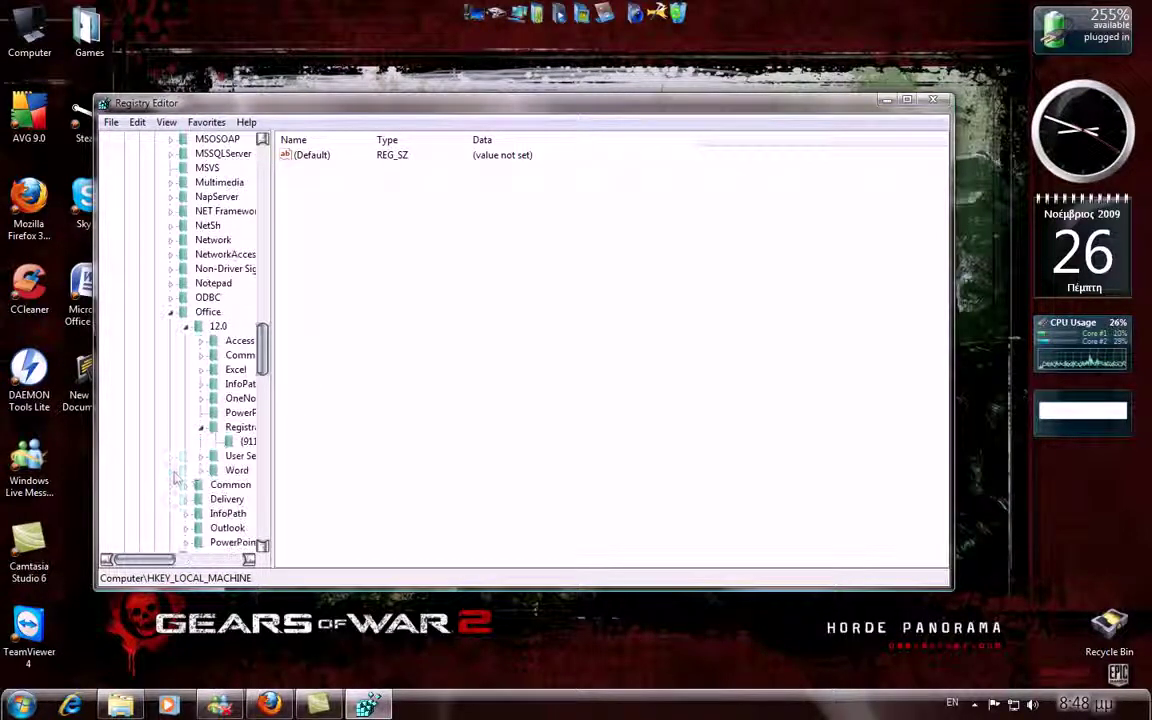
click(186, 327)
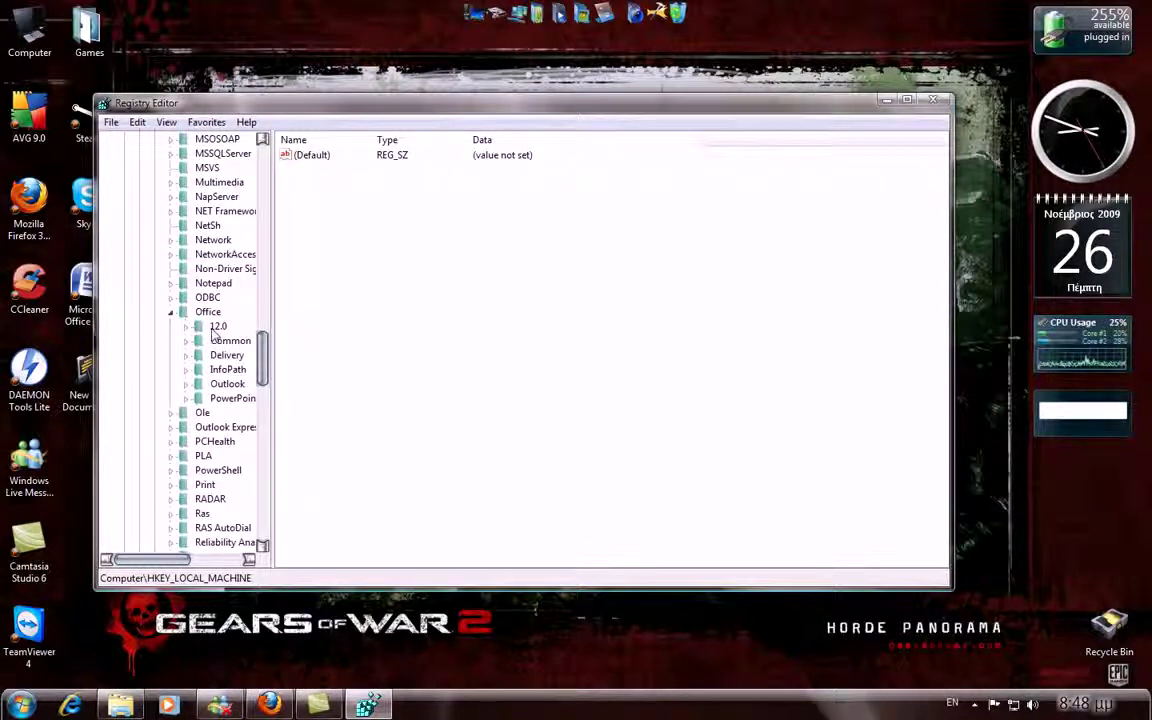
click(186, 327)
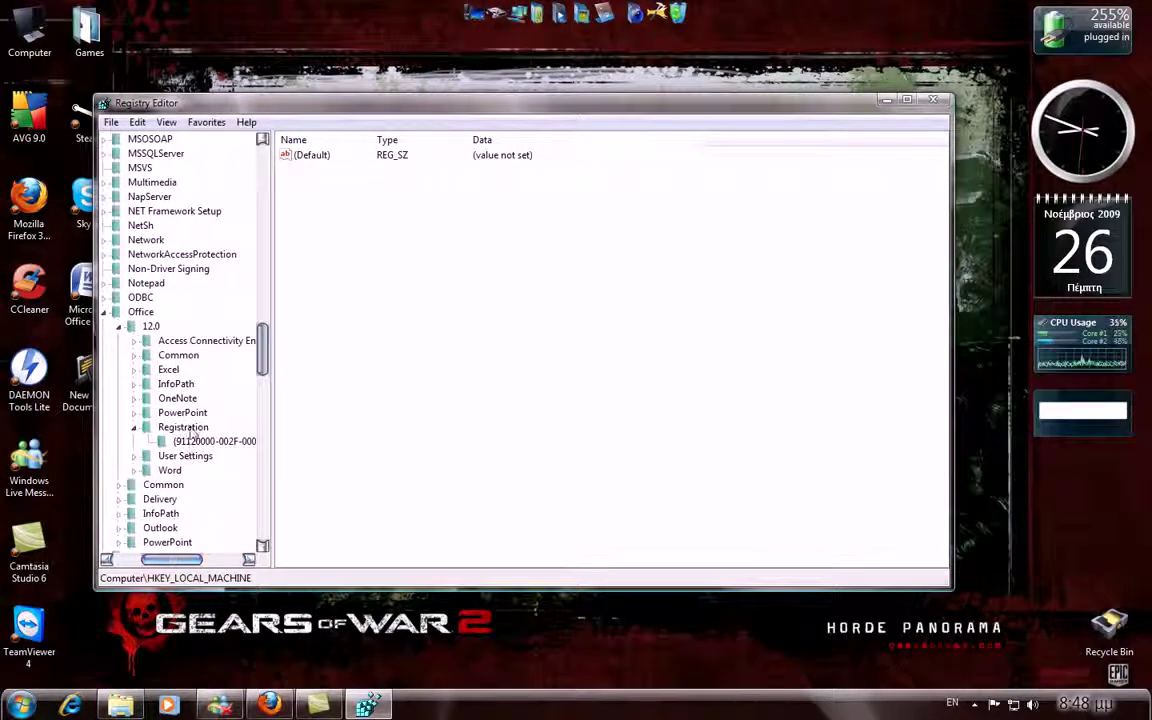
click(161, 442)
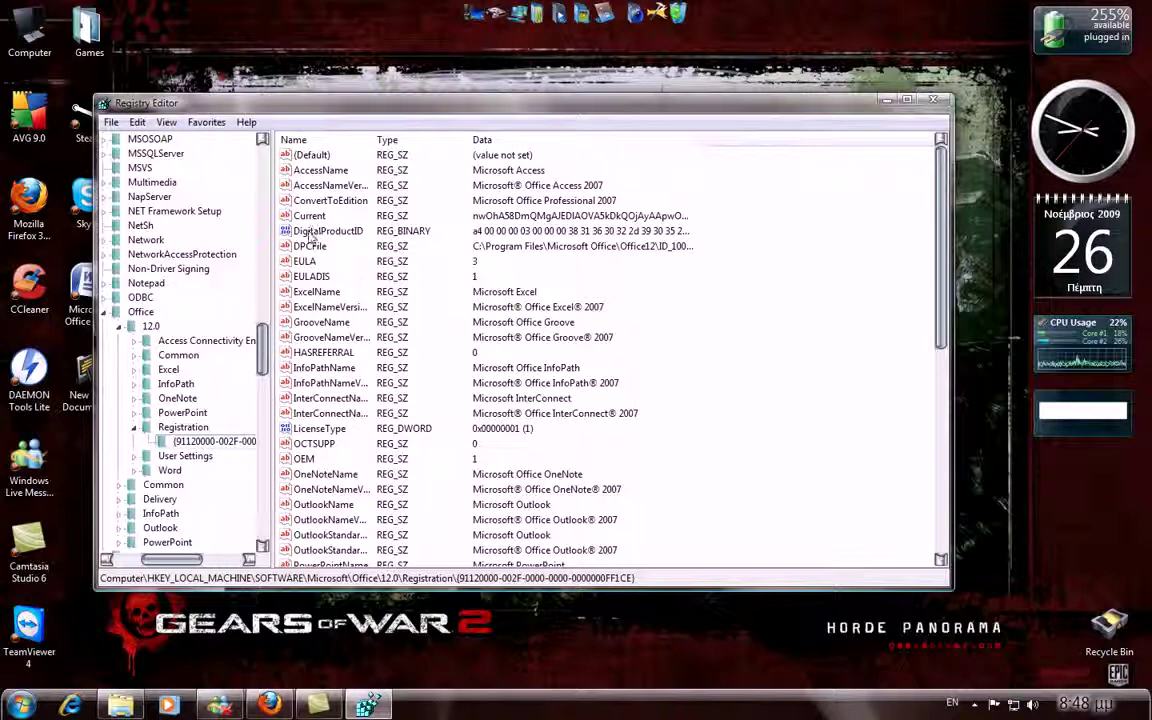
Delete the DigitalProductID value from the Office 12.0 registration key
click(305, 155)
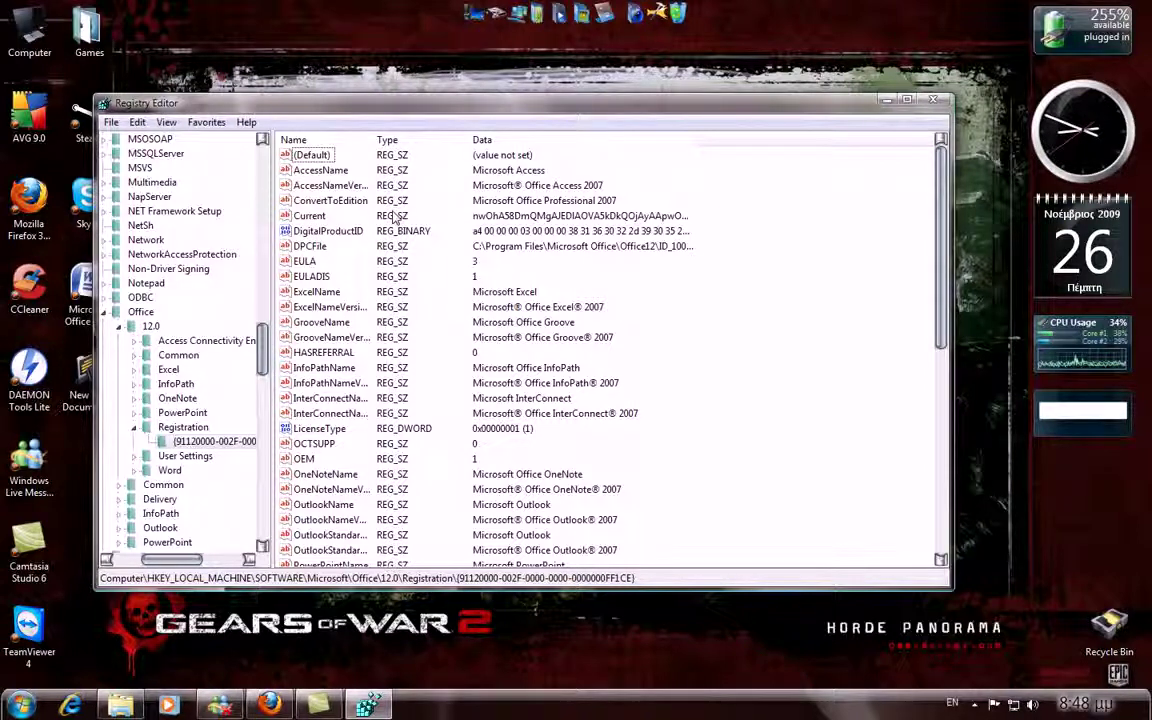
click(285, 170)
click(285, 230)
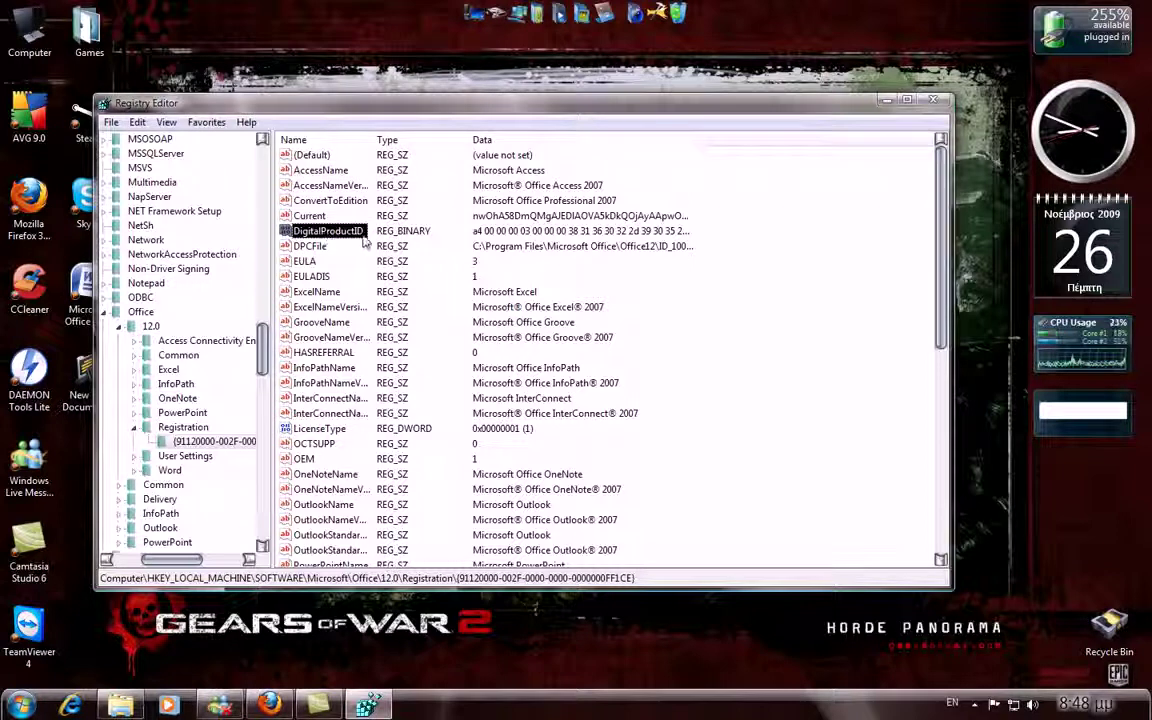
right_click(310, 237)
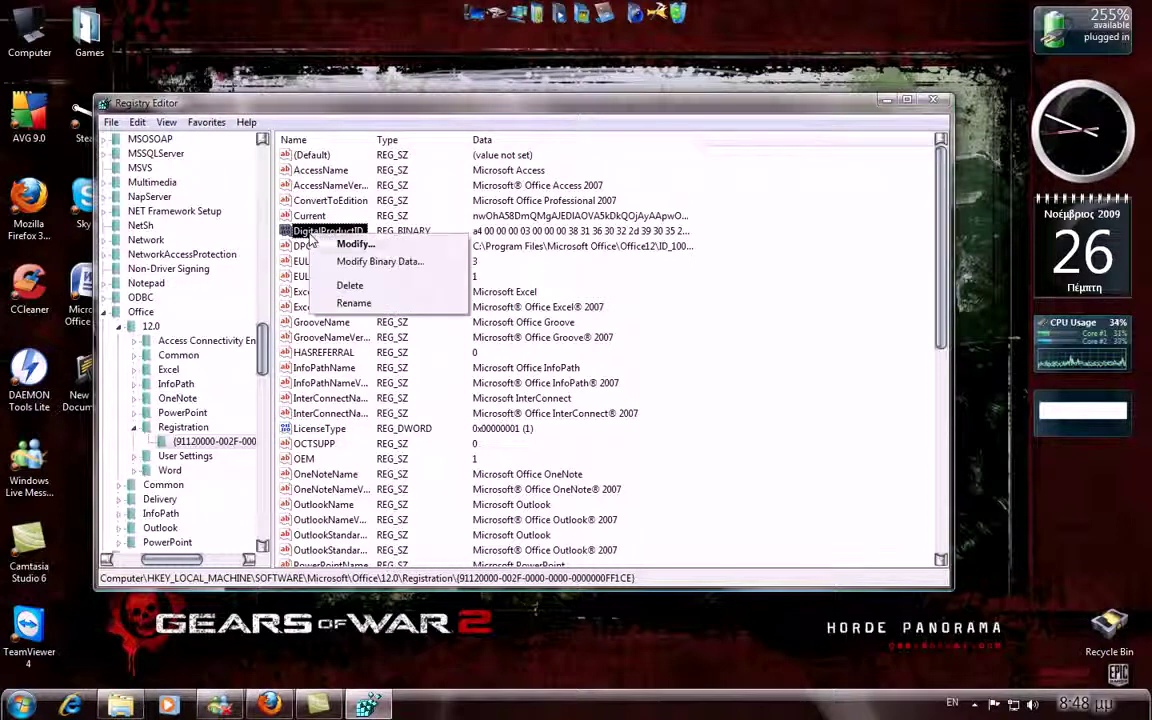
click(352, 287)
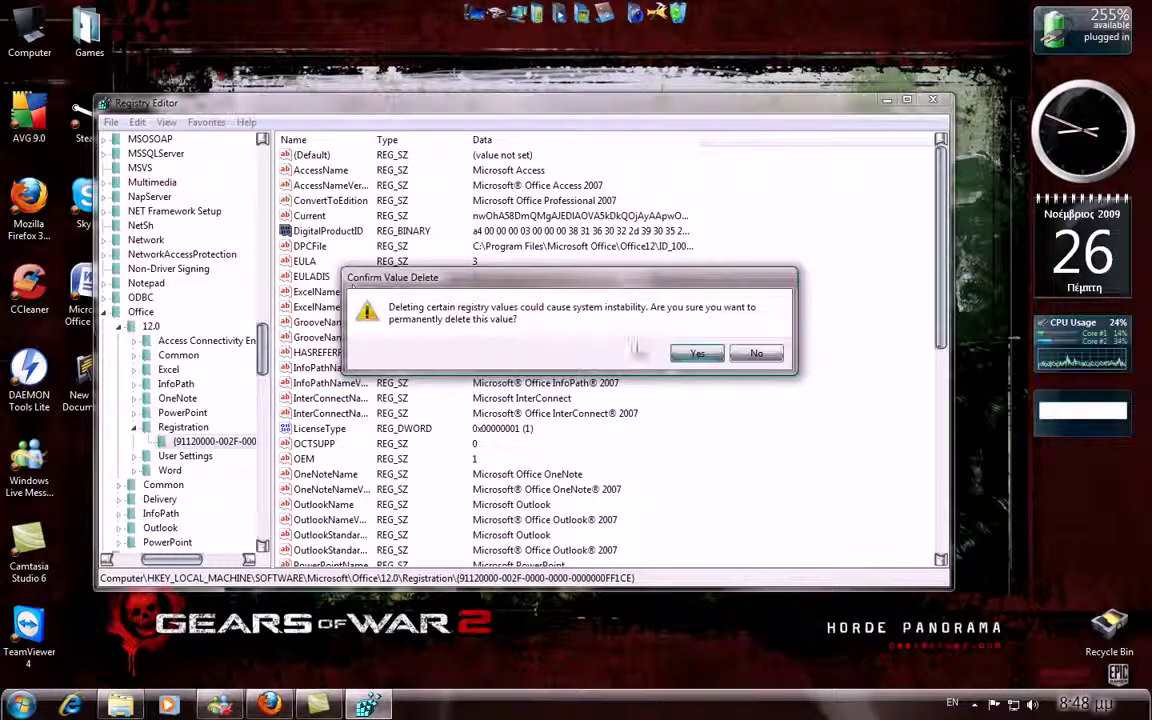
click(695, 353)
Delete the ProductID value as well and close Registry Editor
click(318, 277)
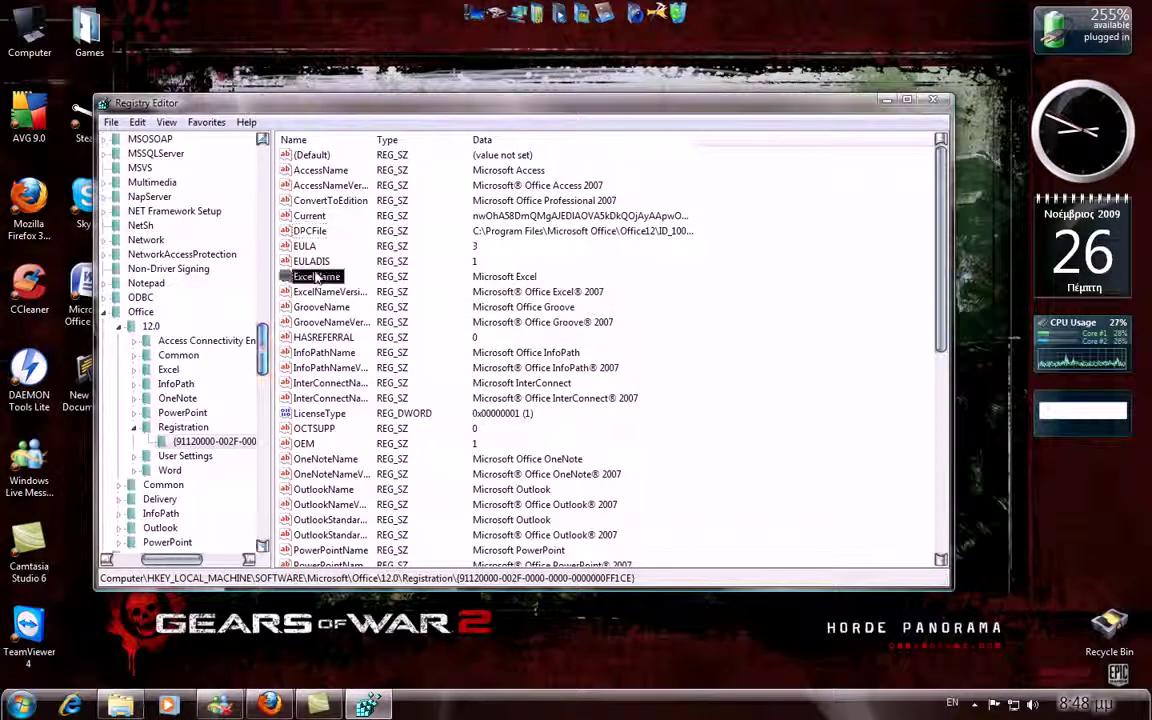
scroll(317, 278, down, 7)
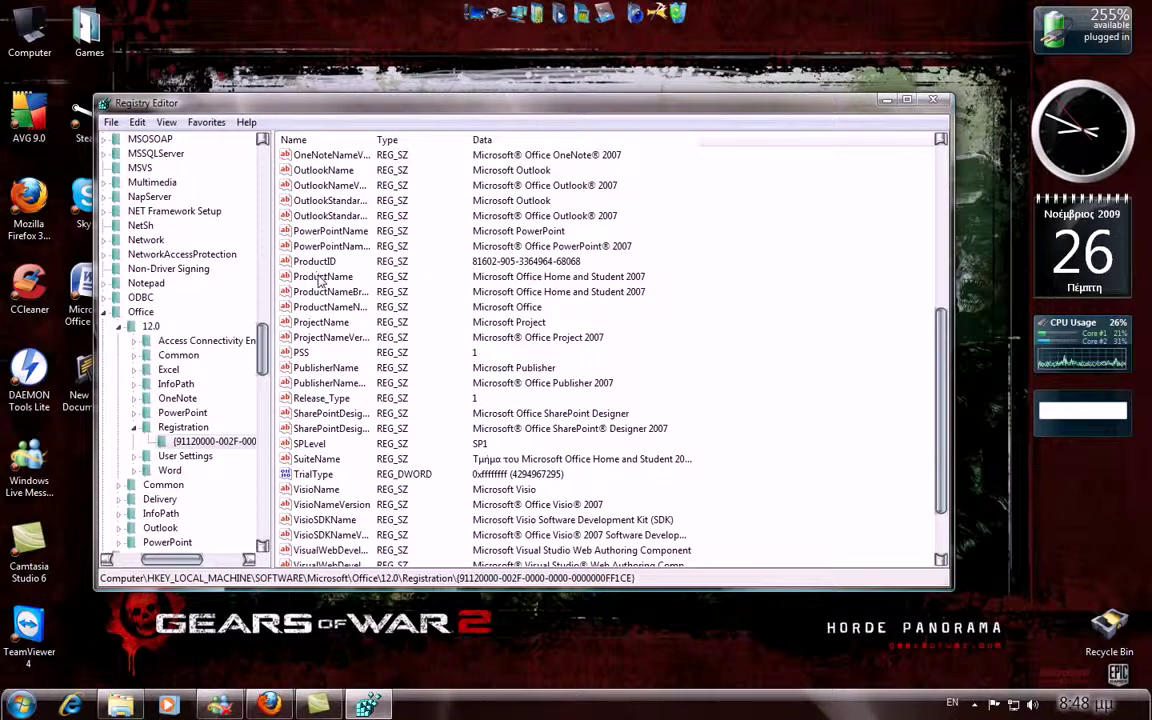
scroll(319, 280, down, 2)
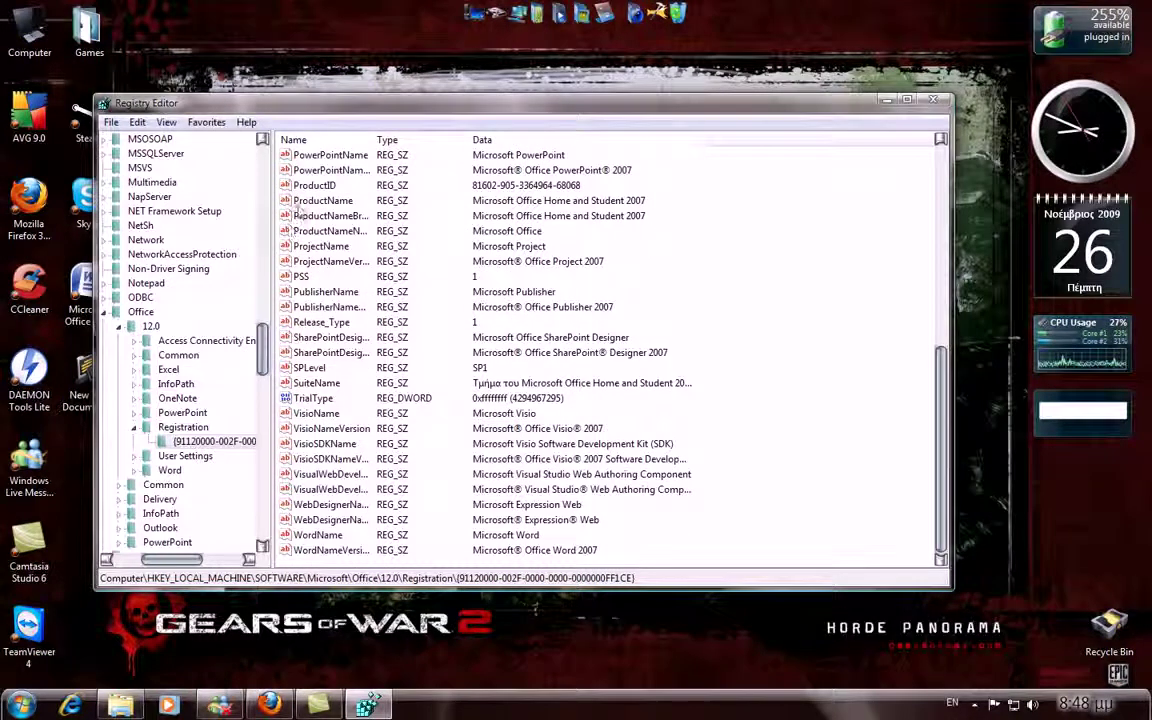
click(312, 186)
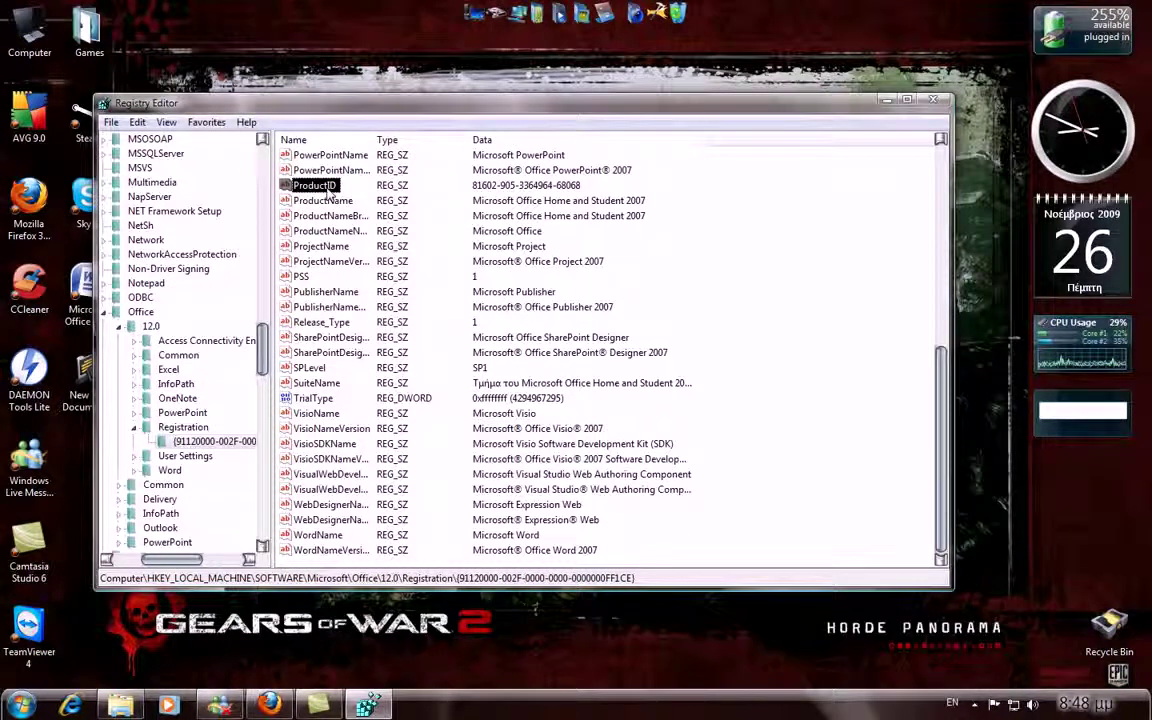
right_click(328, 192)
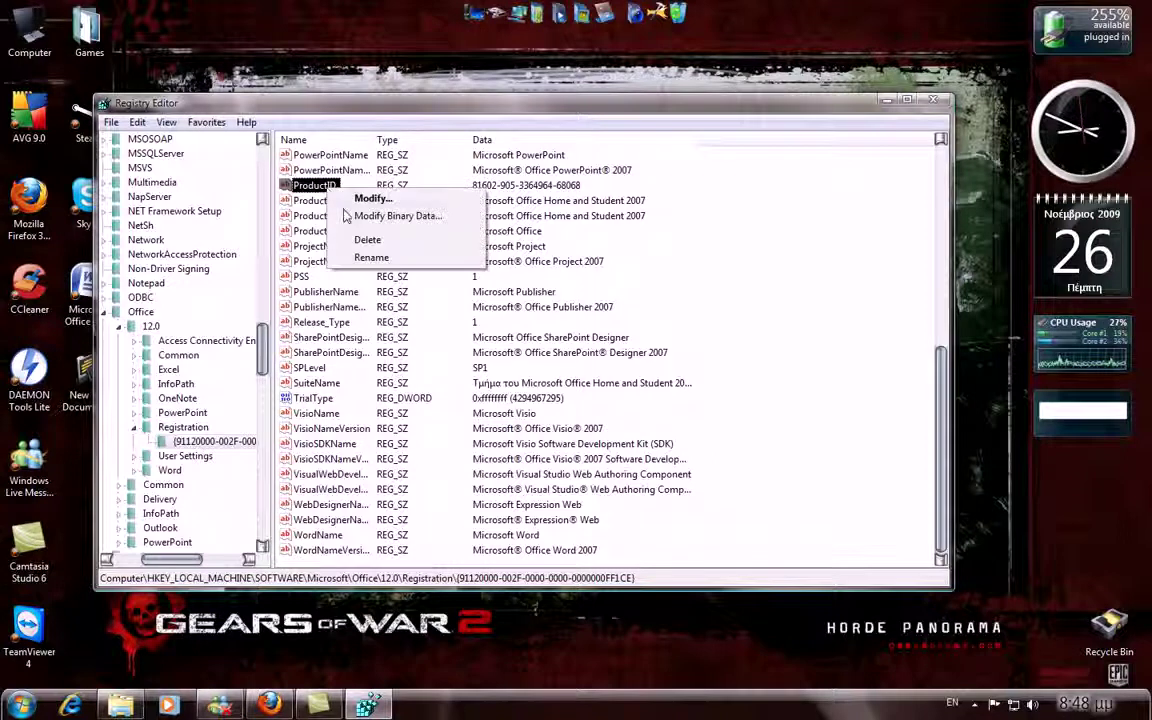
click(367, 241)
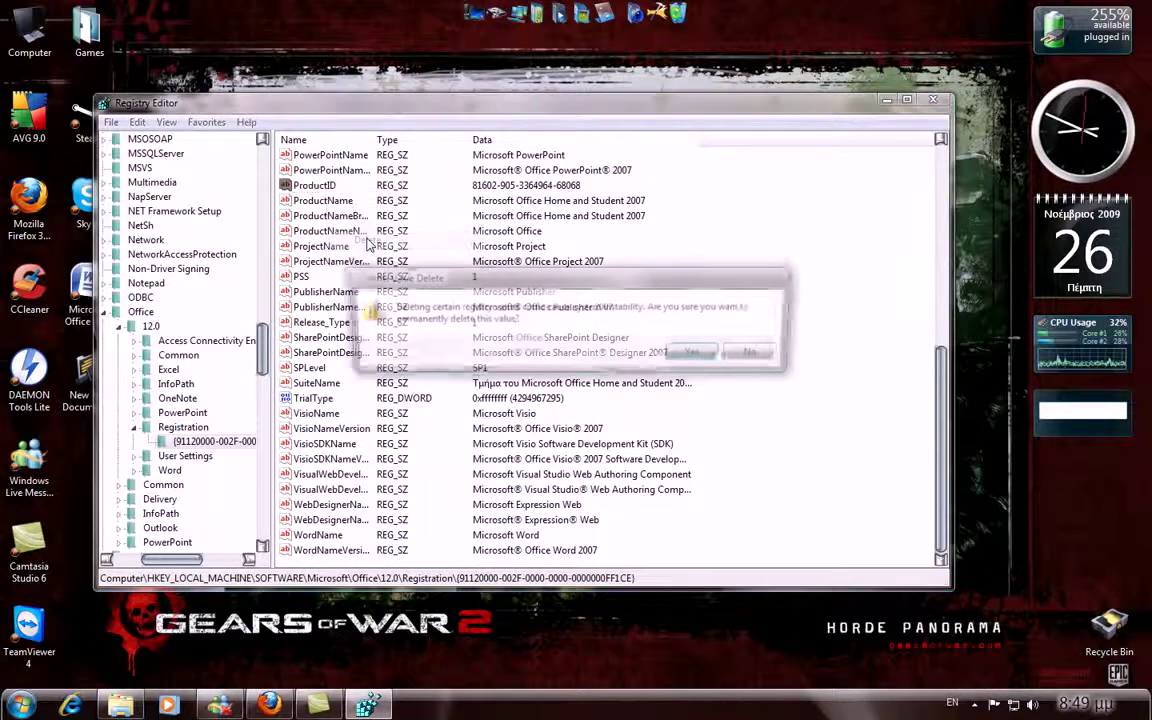
click(697, 355)
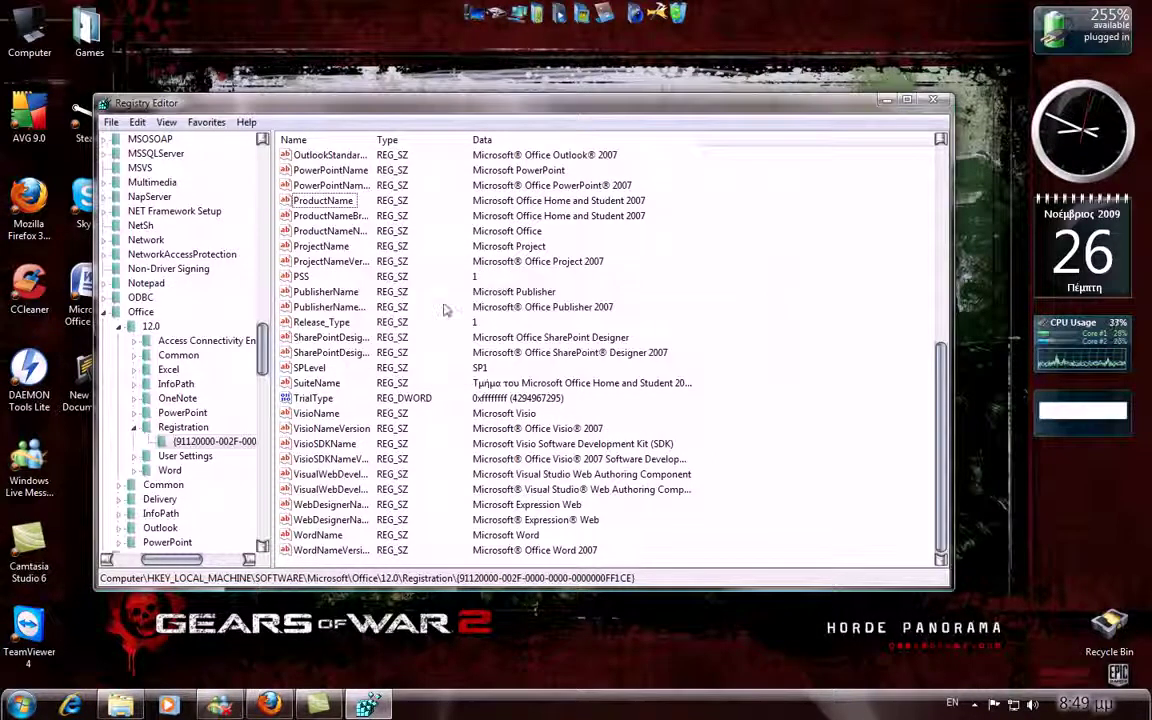
drag(273, 229, 271, 229)
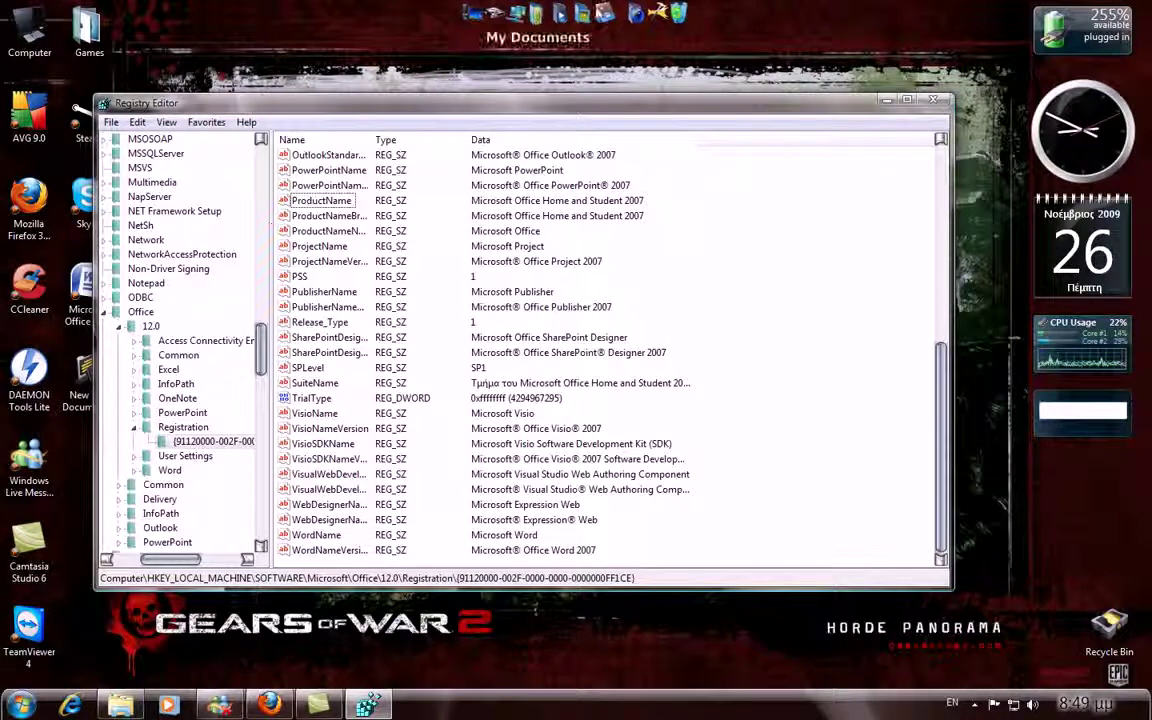
click(934, 103)
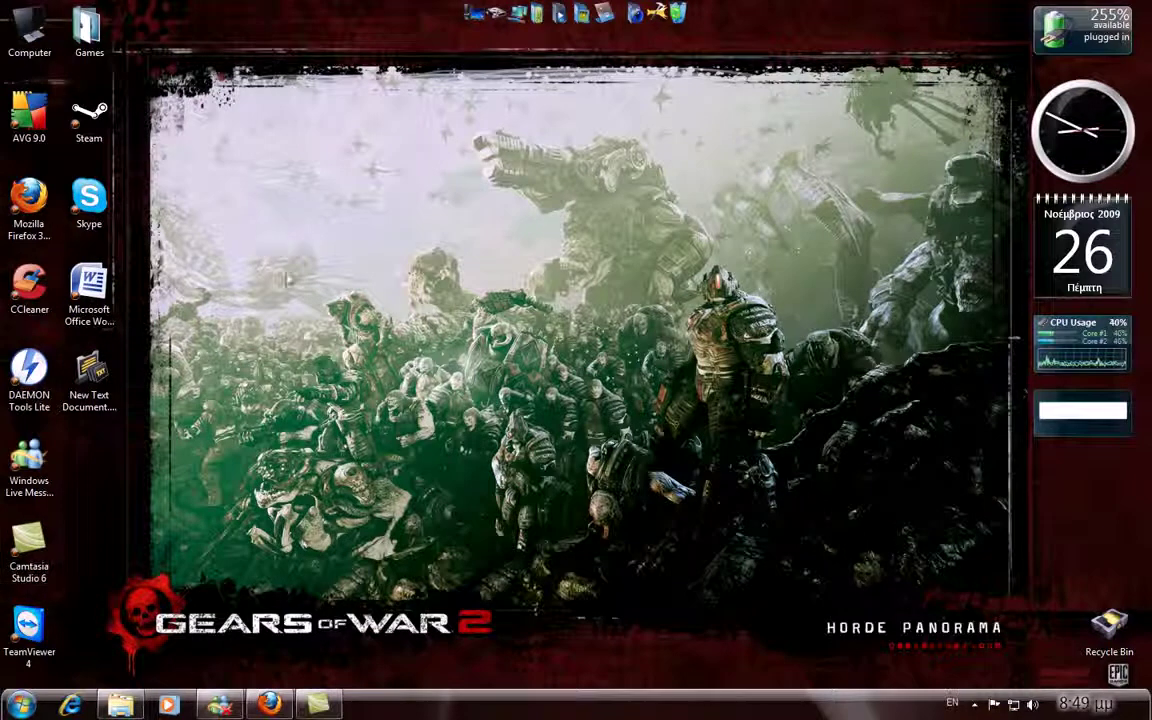
Browse to C:\Program Files\Common Files\microsoft shared\OFFICE12\Office Setup Controller\Proof.en
double_click(30, 30)
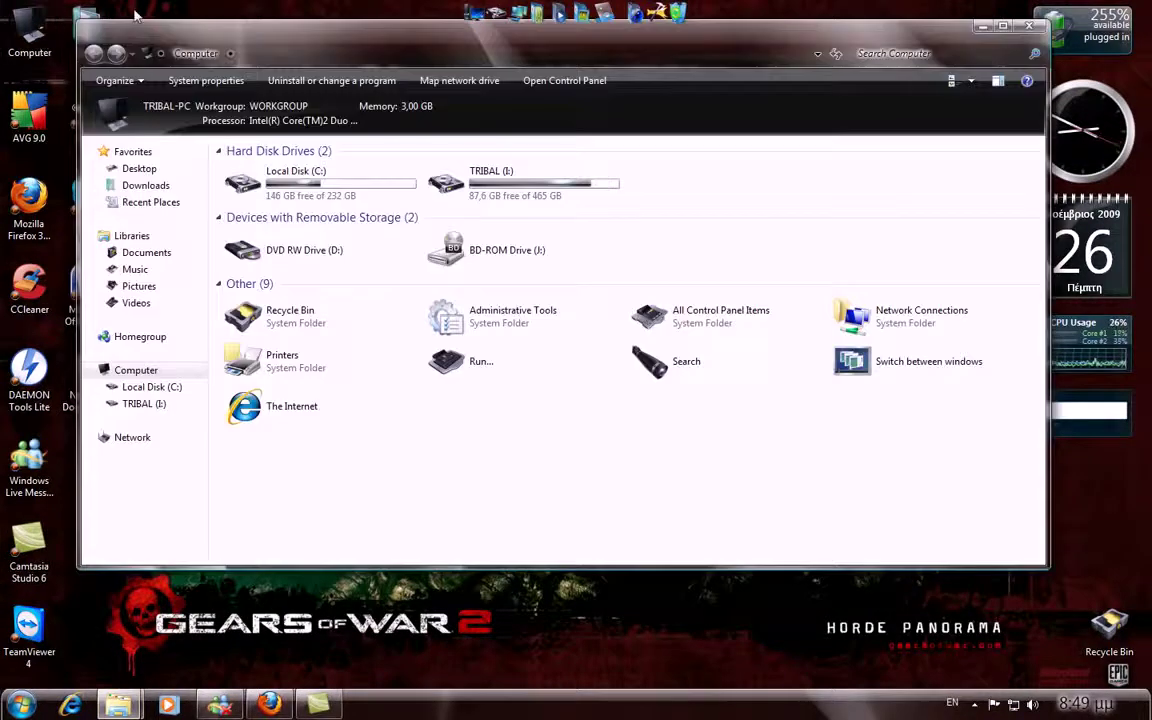
double_click(270, 180)
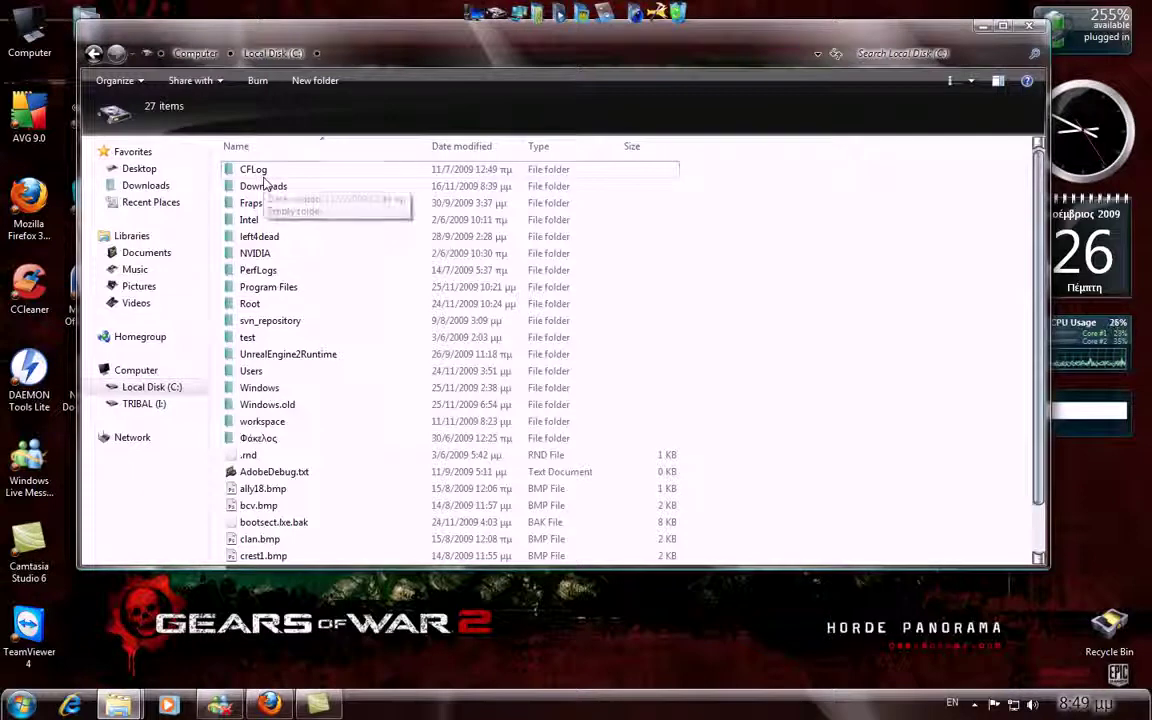
double_click(268, 287)
double_click(268, 256)
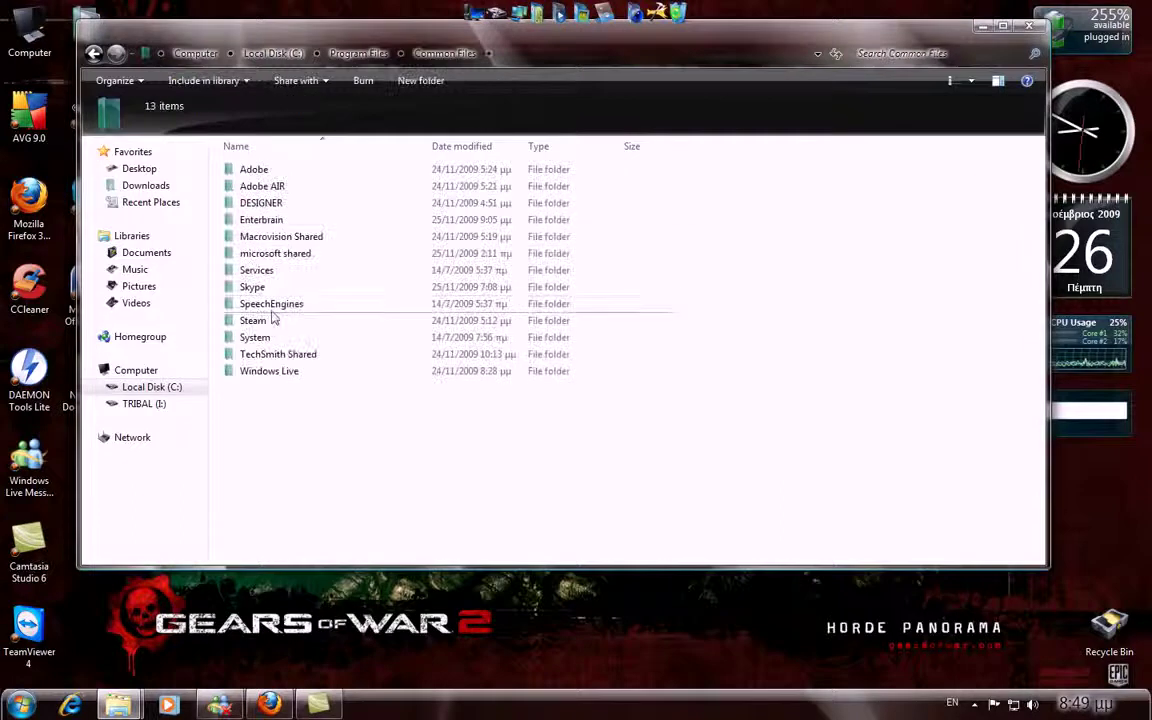
click(298, 257)
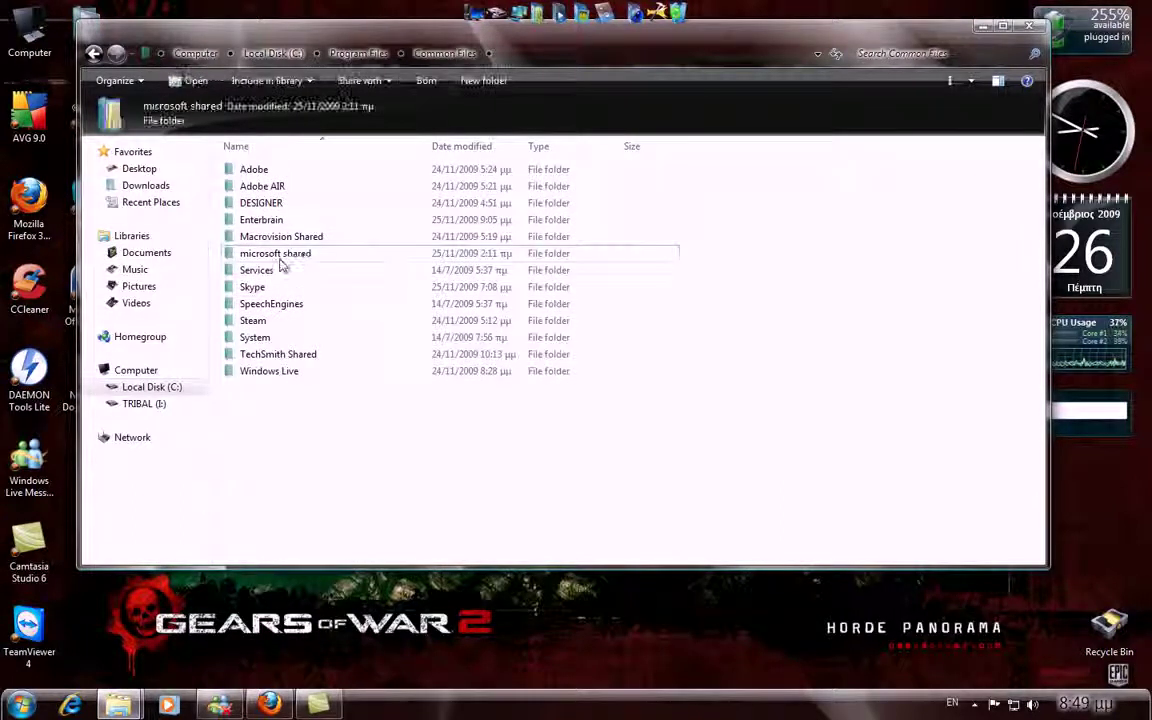
double_click(284, 257)
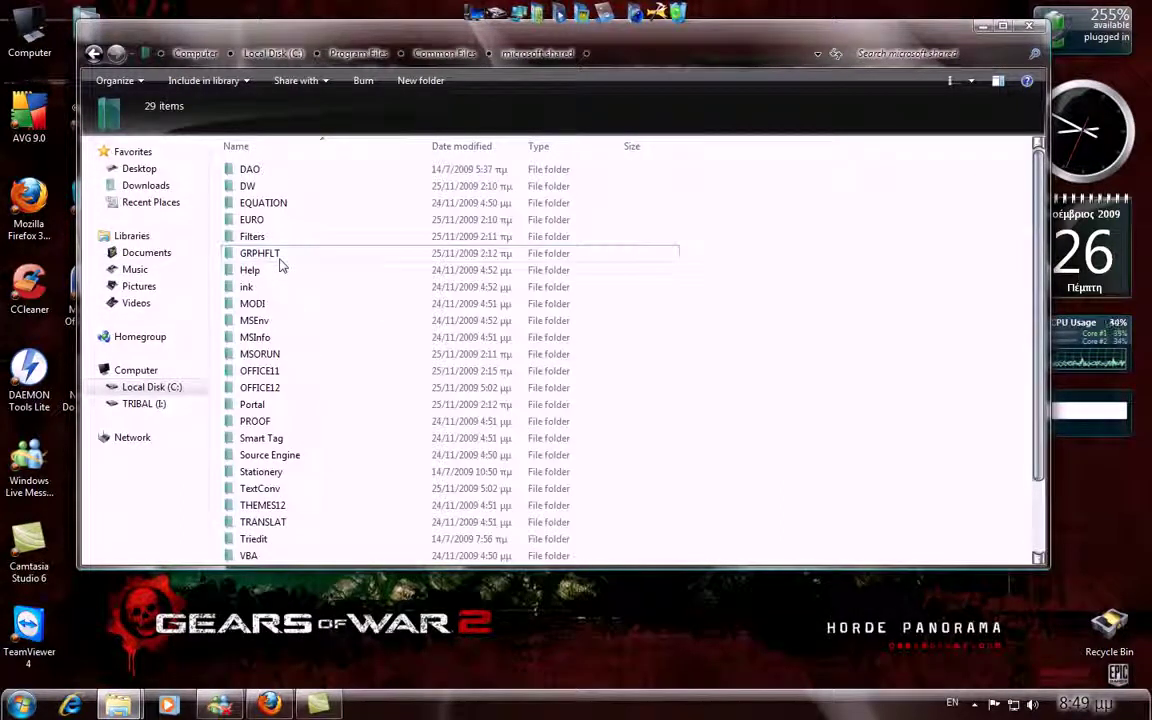
scroll(283, 283, down, 2)
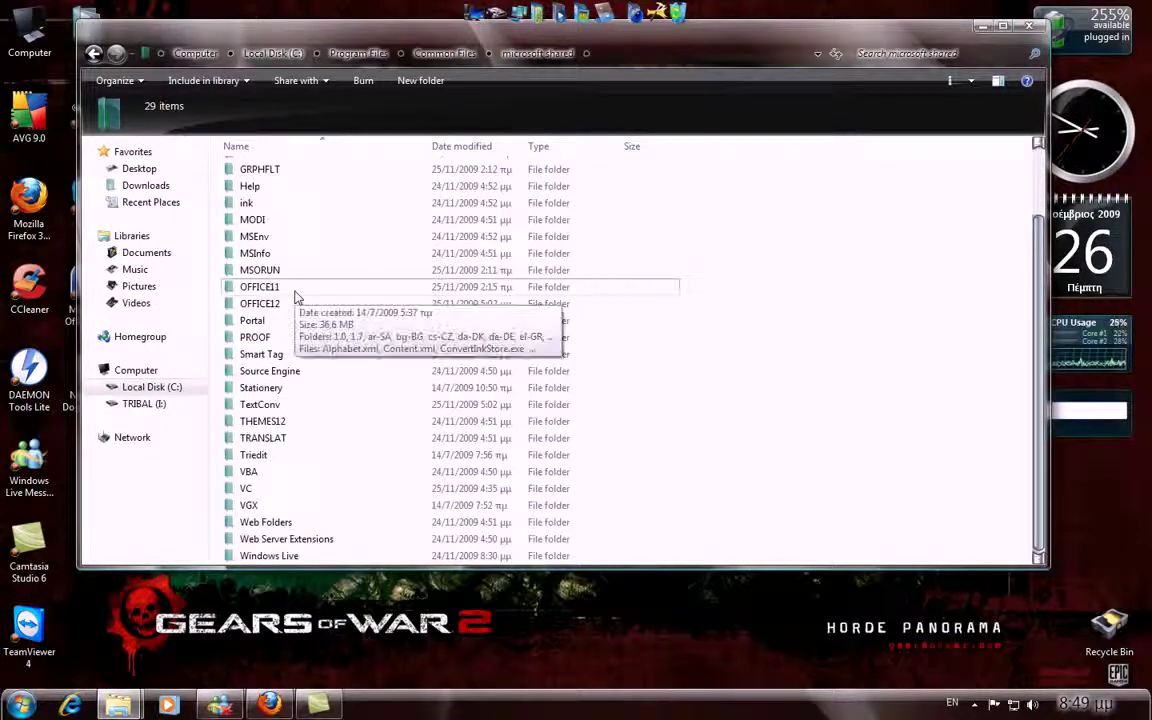
click(267, 308)
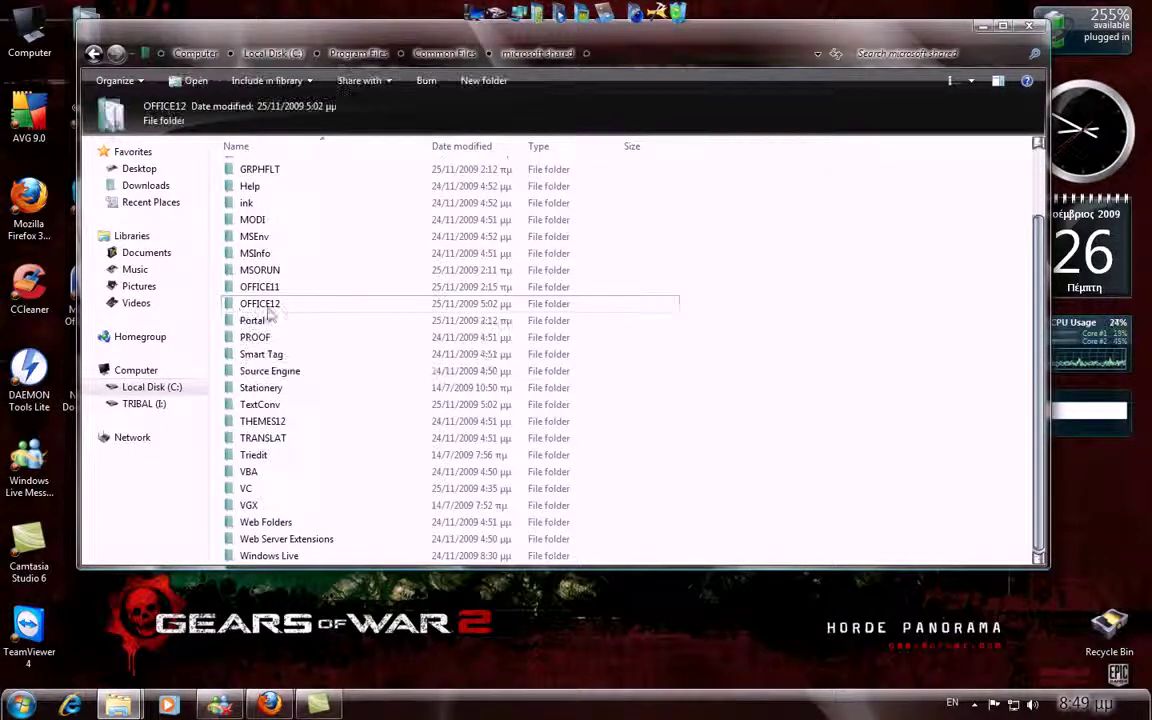
double_click(268, 305)
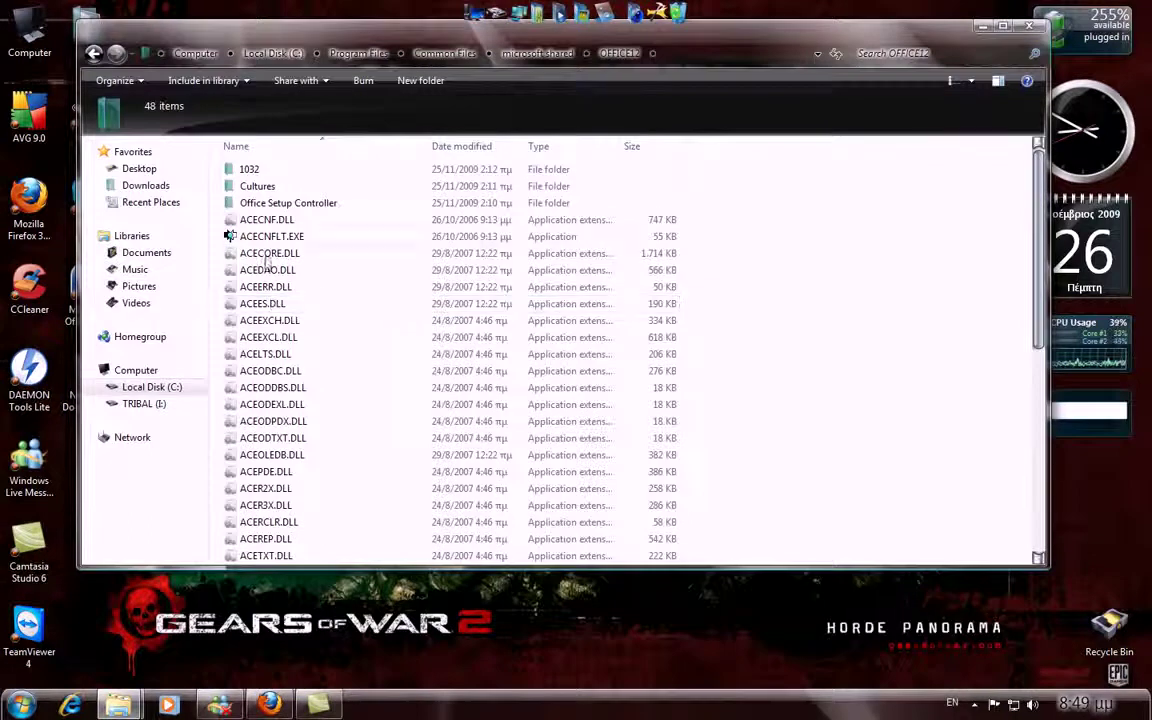
double_click(330, 205)
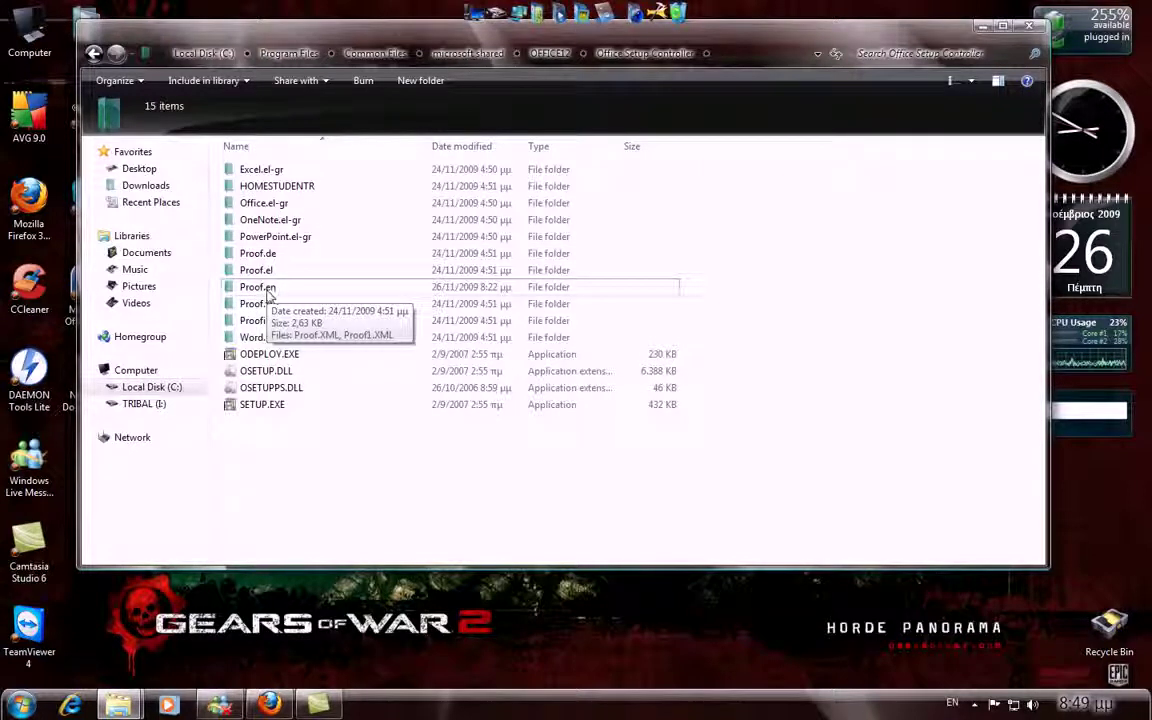
double_click(266, 290)
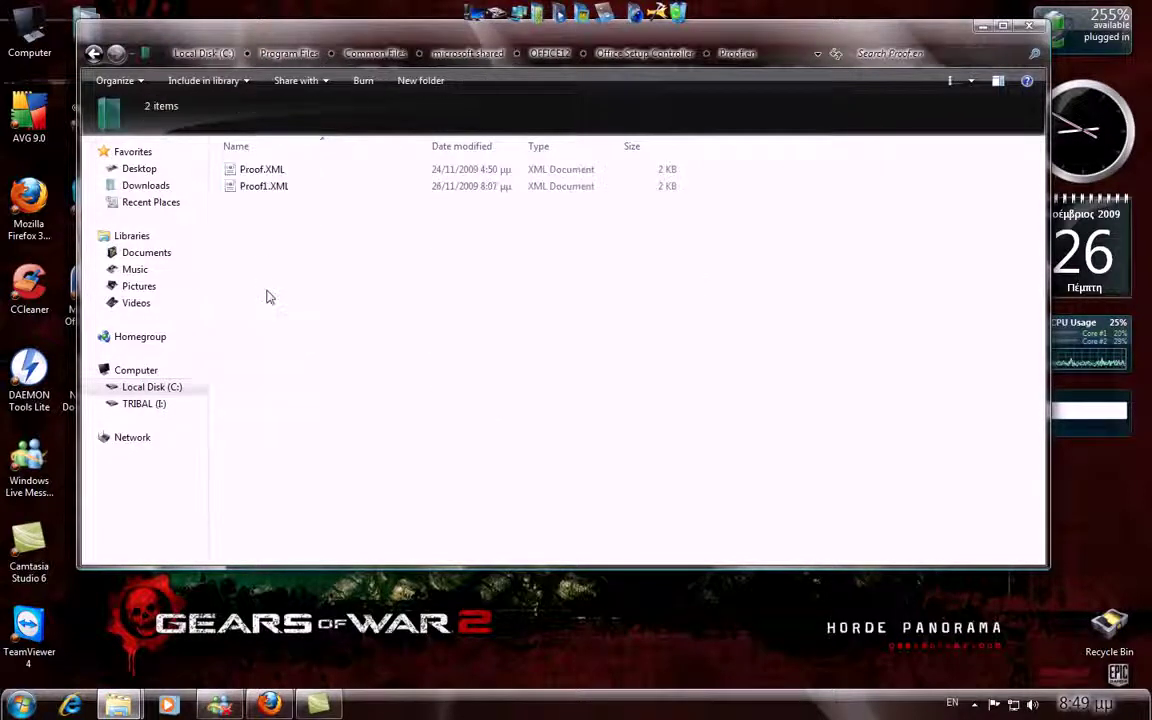
Bring up the Open with program list for Proof.XML
click(256, 175)
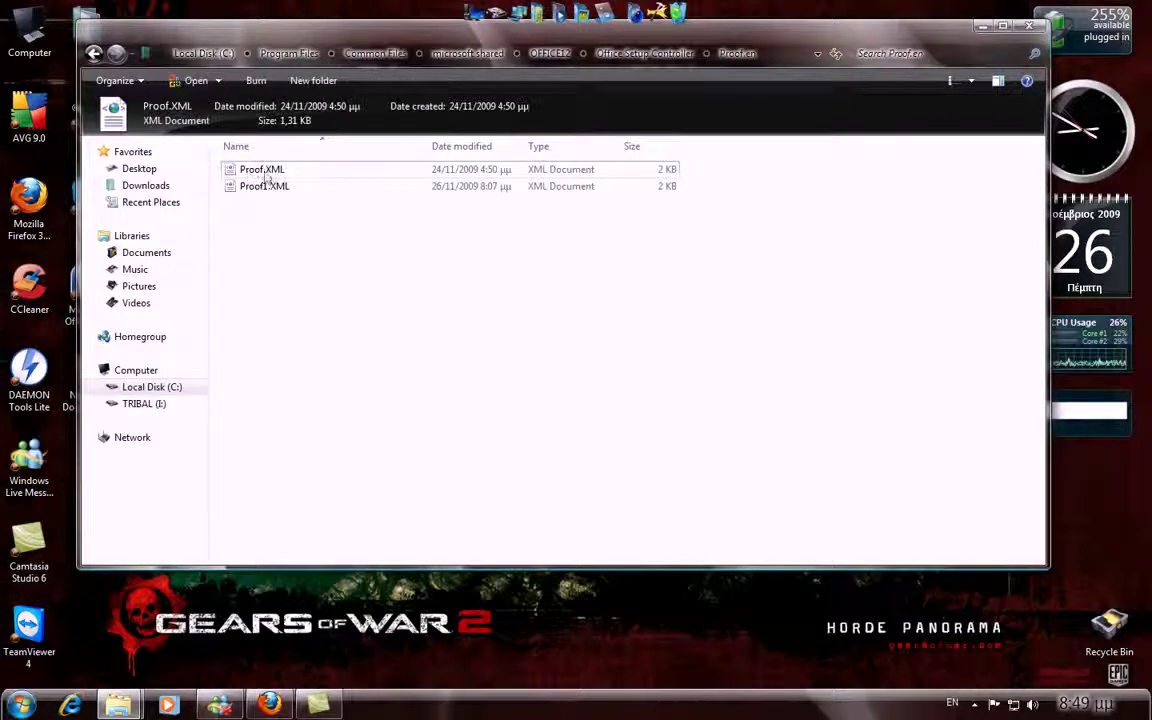
right_click(258, 173)
click(237, 250)
click(265, 172)
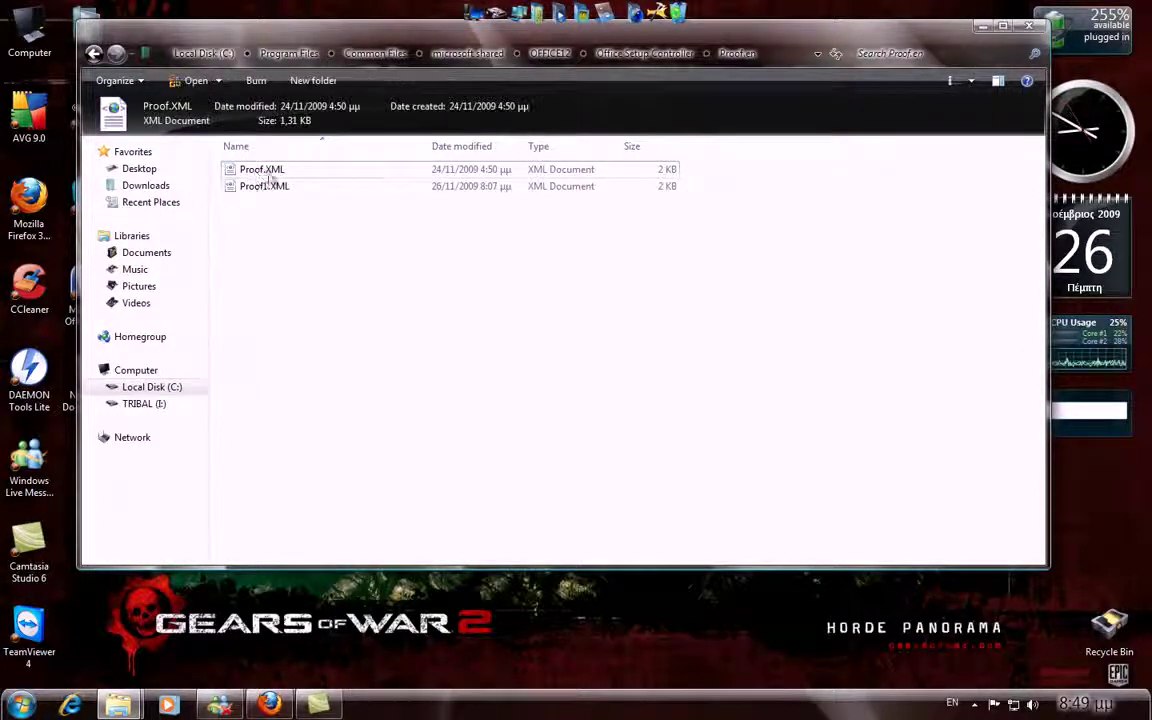
right_click(275, 175)
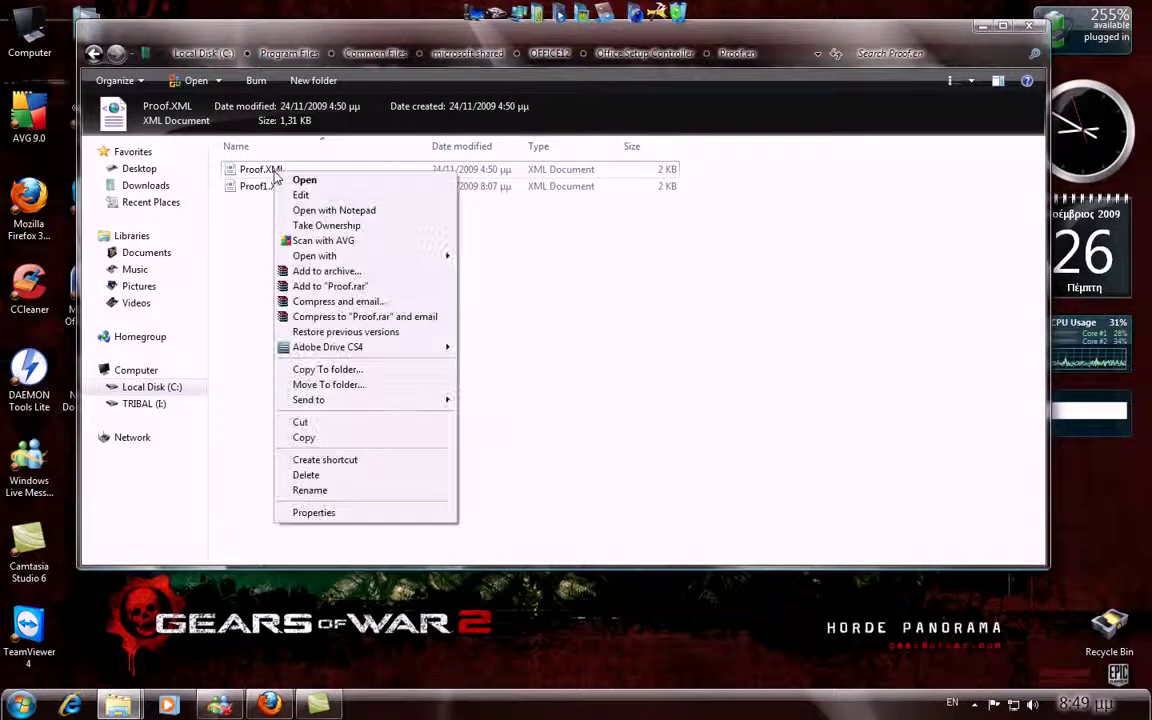
mouse_move(315, 259)
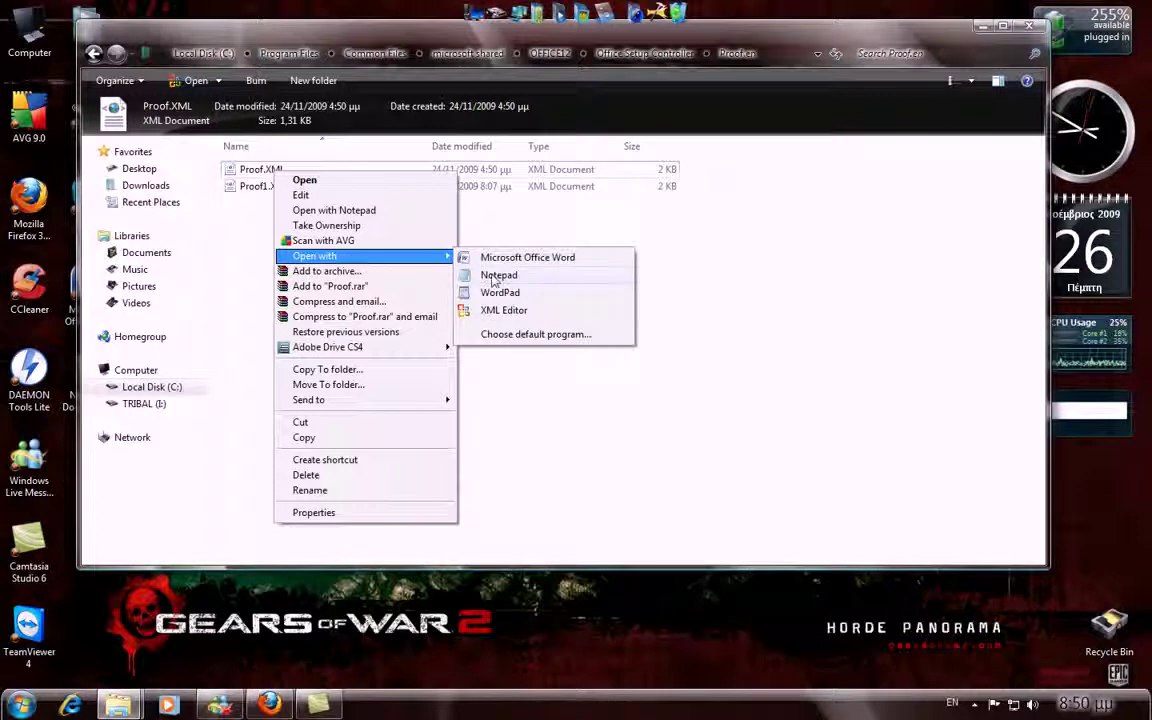
Open Proof.XML in Notepad and locate the SetupXmlFiles OptionRef line
click(493, 279)
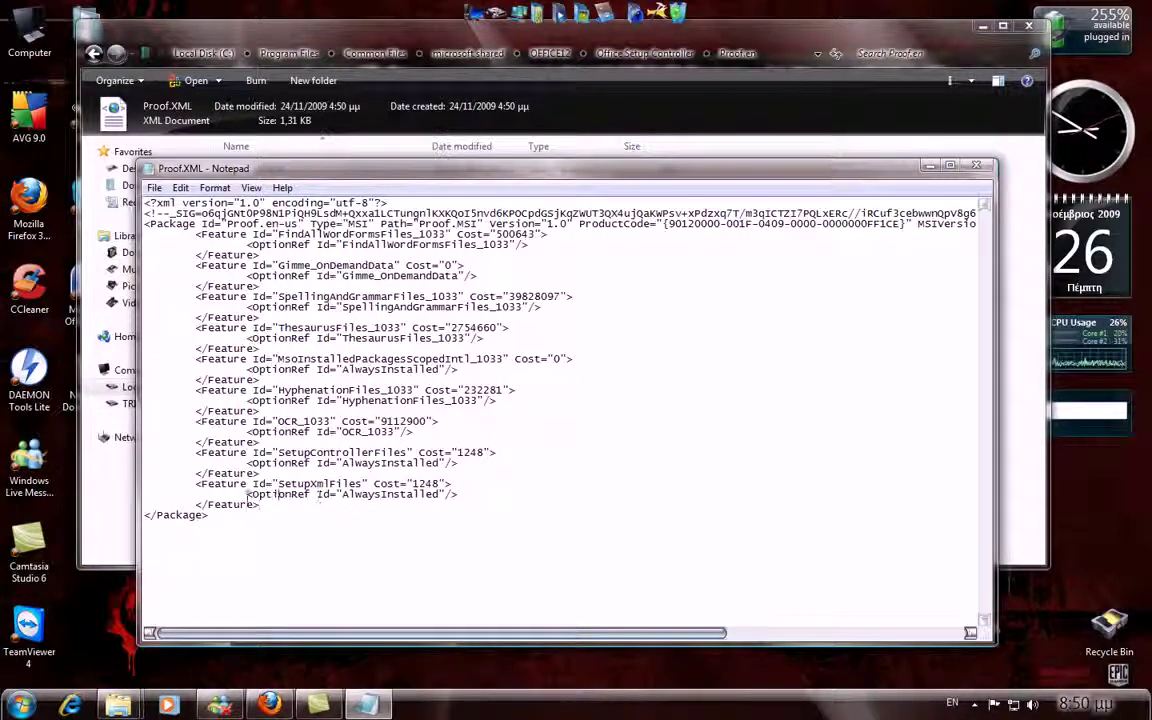
drag(248, 494, 458, 495)
key(Delete)
key(ctrl+z)
click(332, 495)
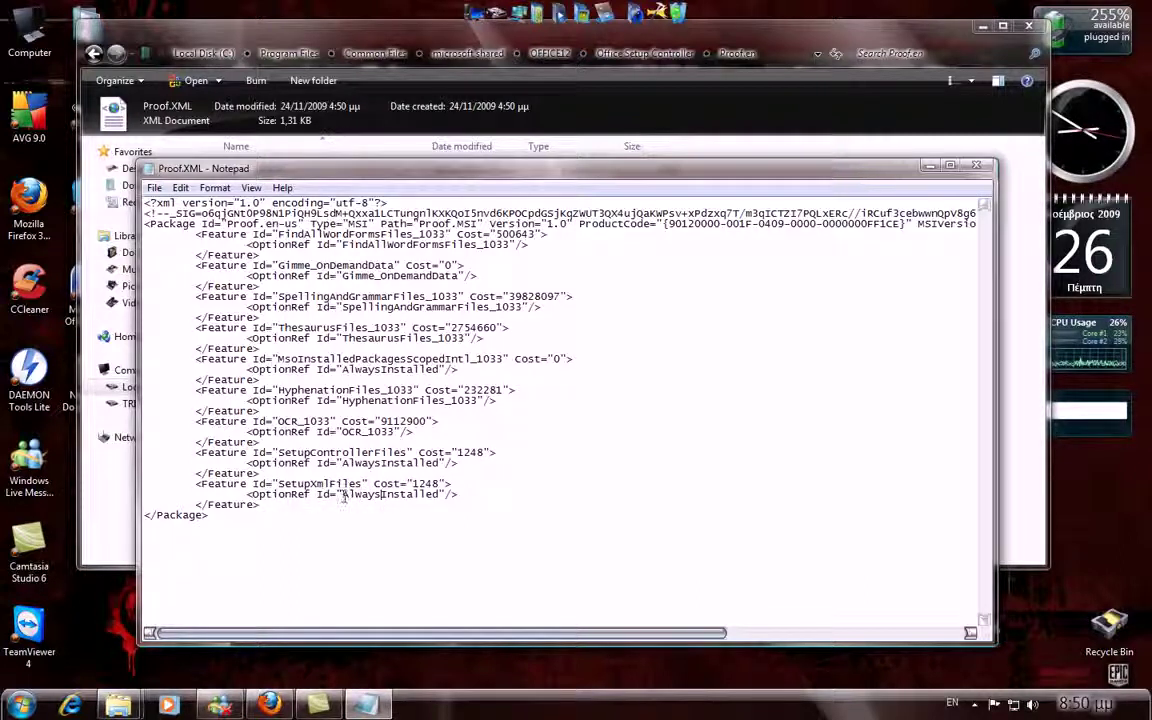
Change SetupXmlFiles from AlwaysInstalled to NeverInstalled, then close Notepad saving Proof.XML
drag(343, 494, 440, 494)
click(441, 494)
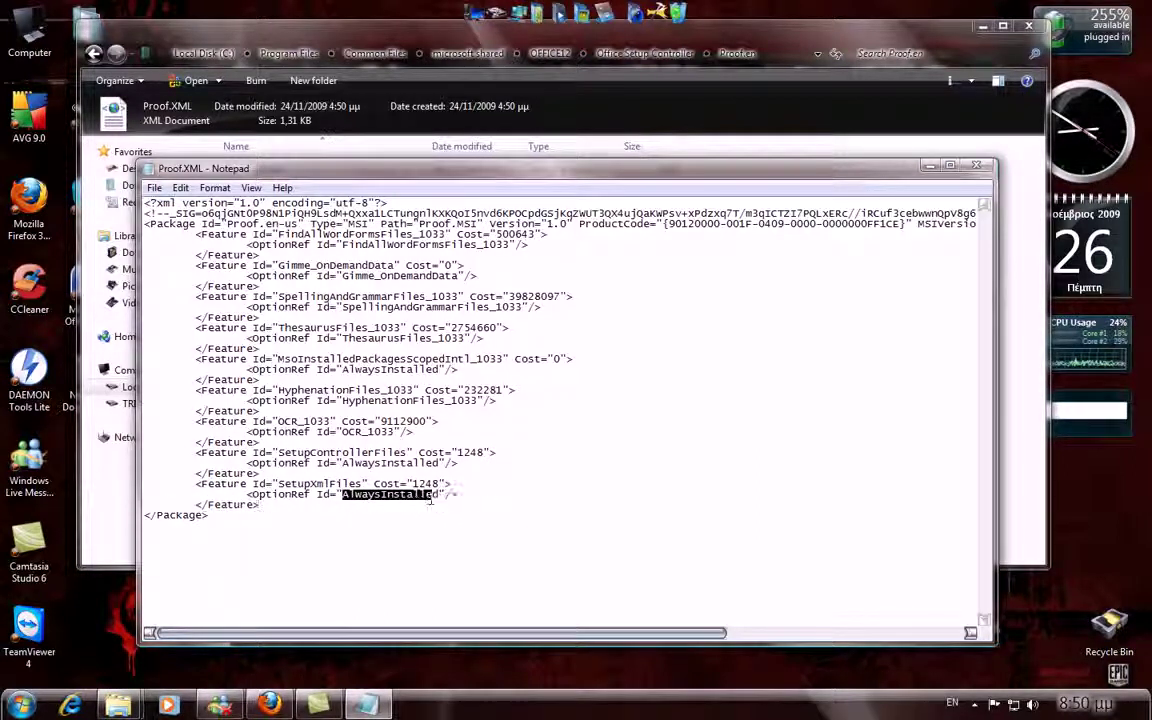
click(381, 497)
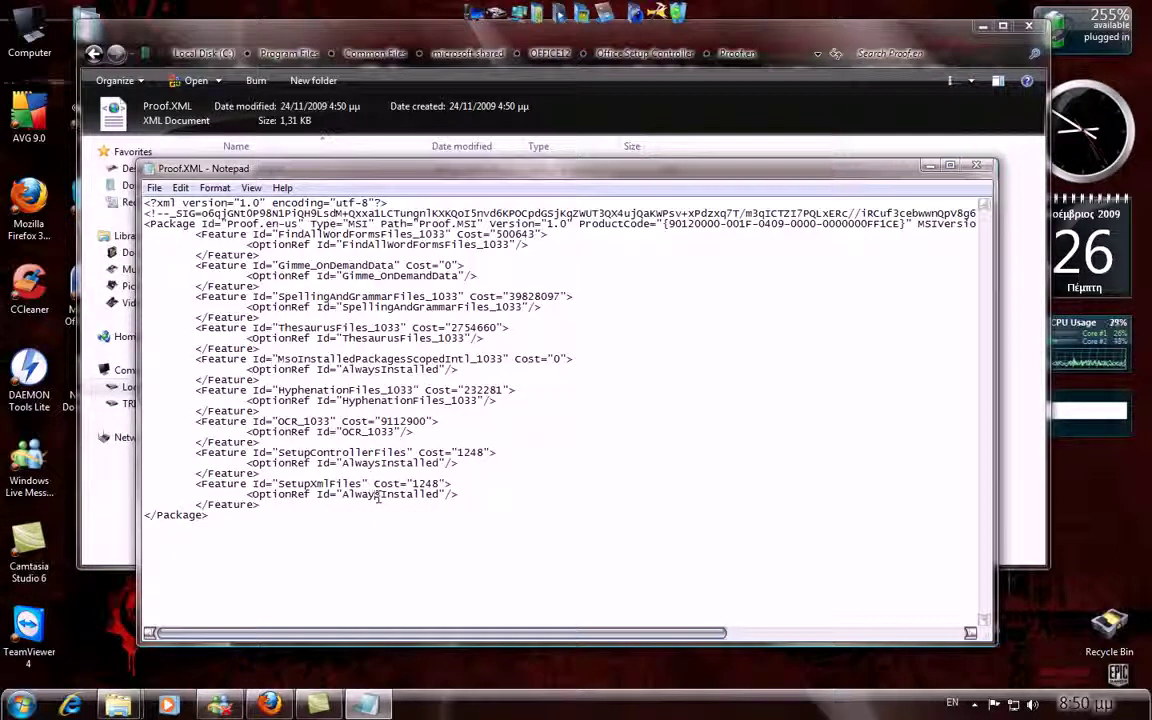
drag(382, 497, 342, 504)
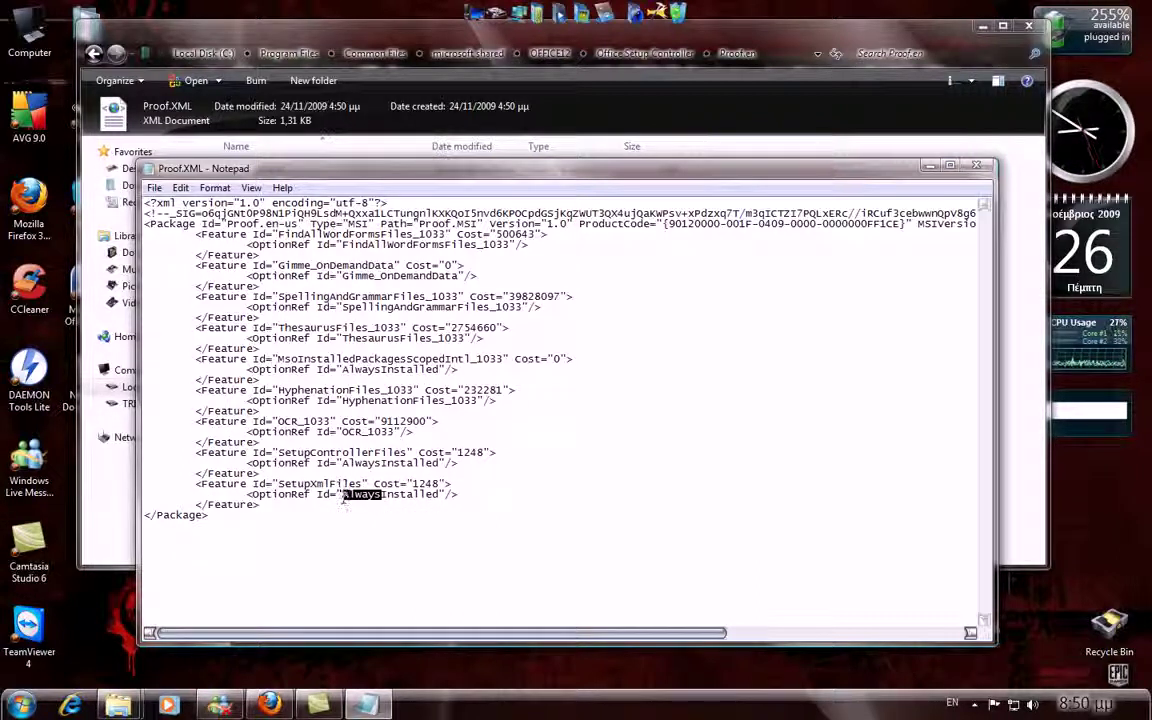
text(No)
text(ver)
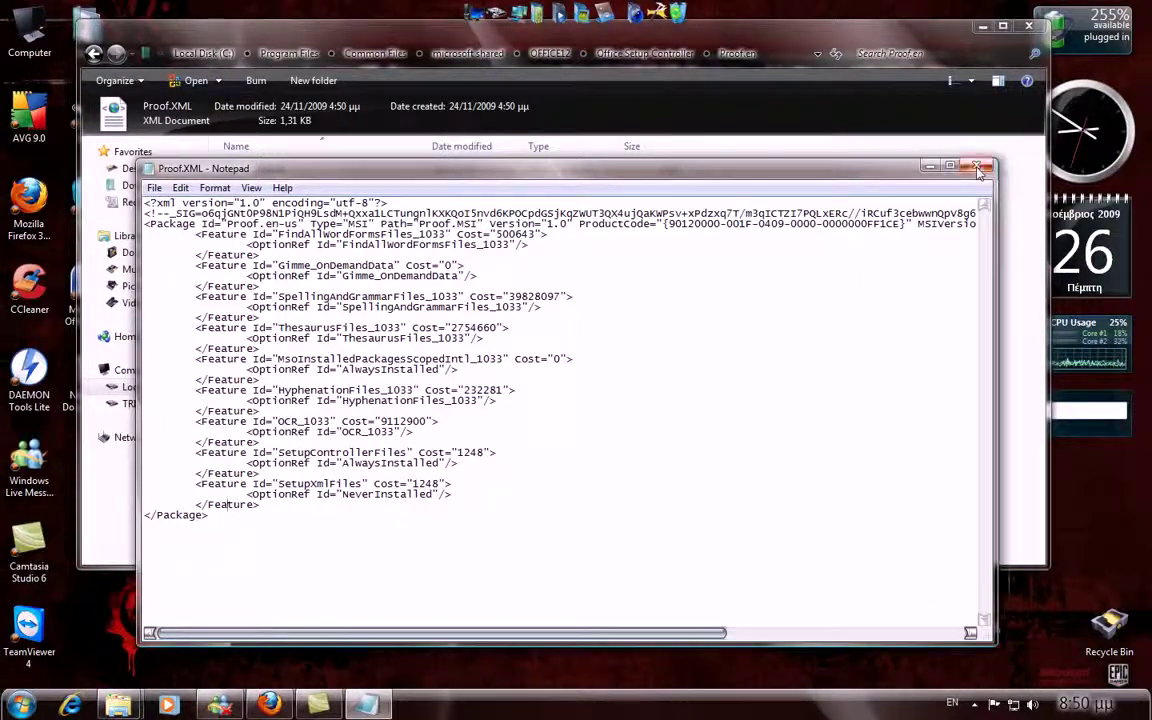
key(alt+F4)
click(558, 384)
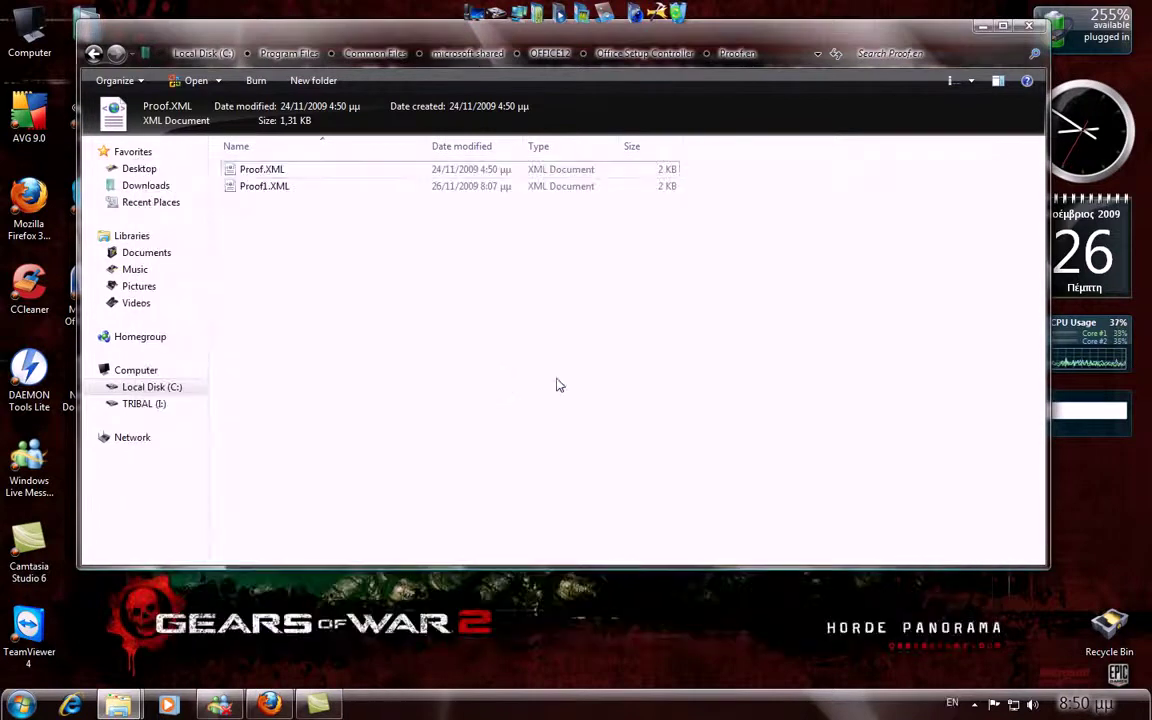
Deselect Proof.XML and close the Proof.en Explorer window
click(494, 380)
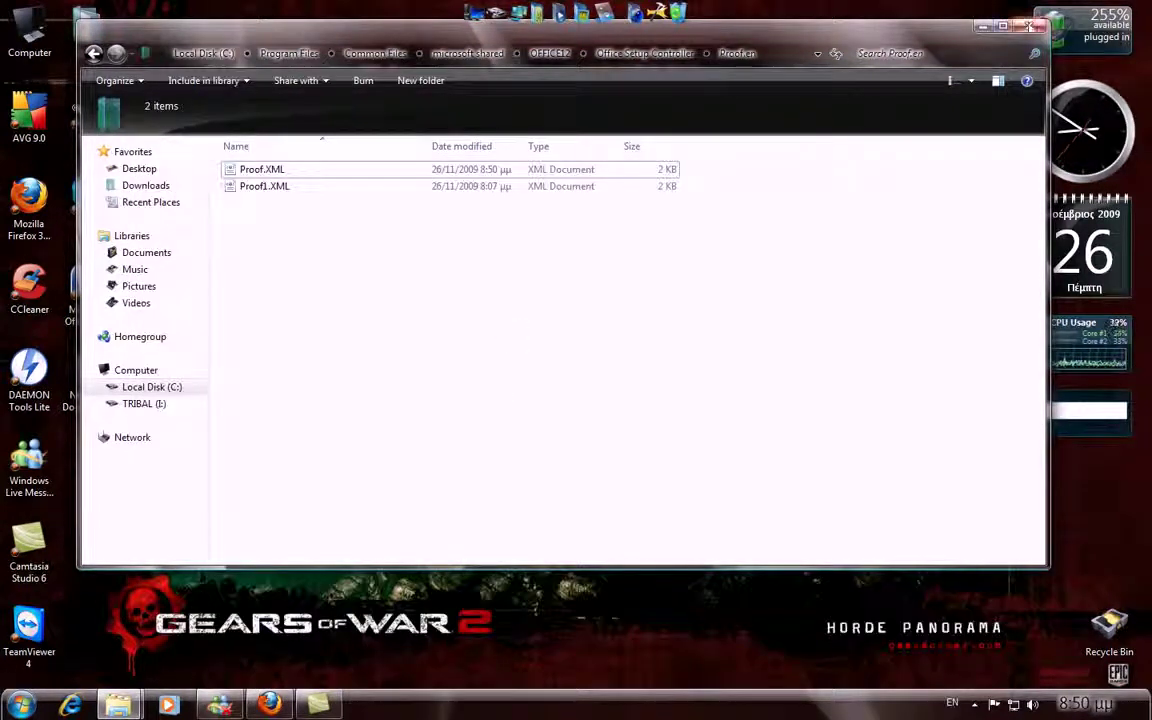
click(1034, 27)
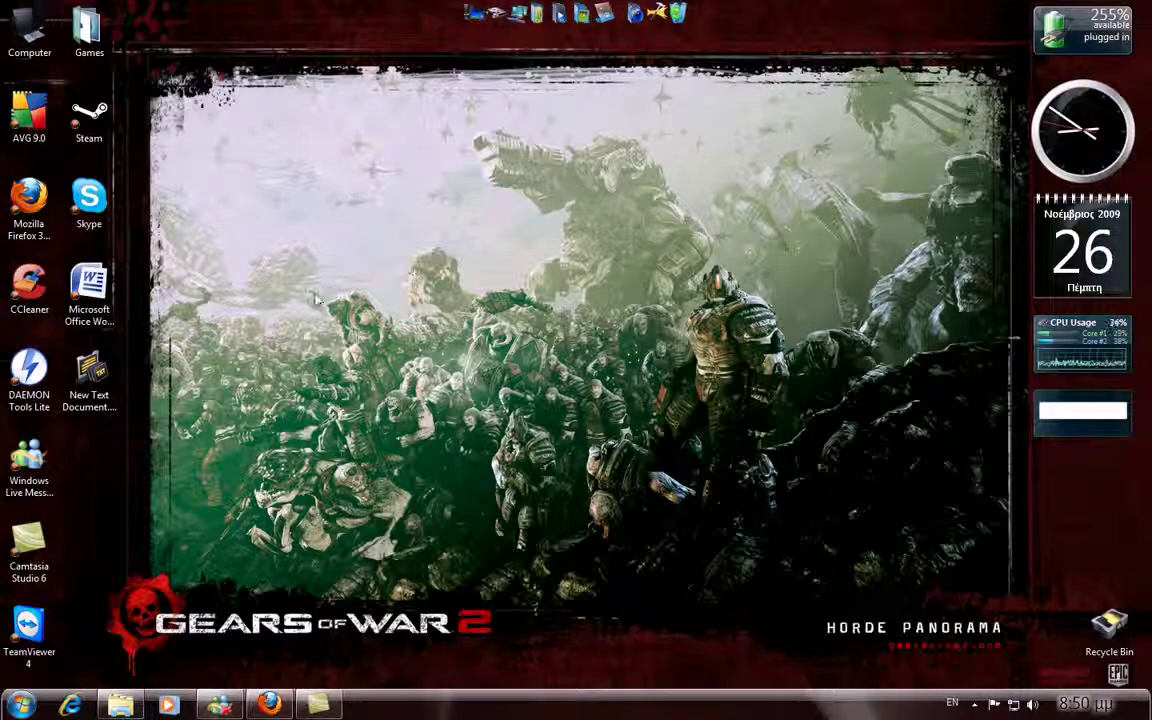
double_click(98, 292)
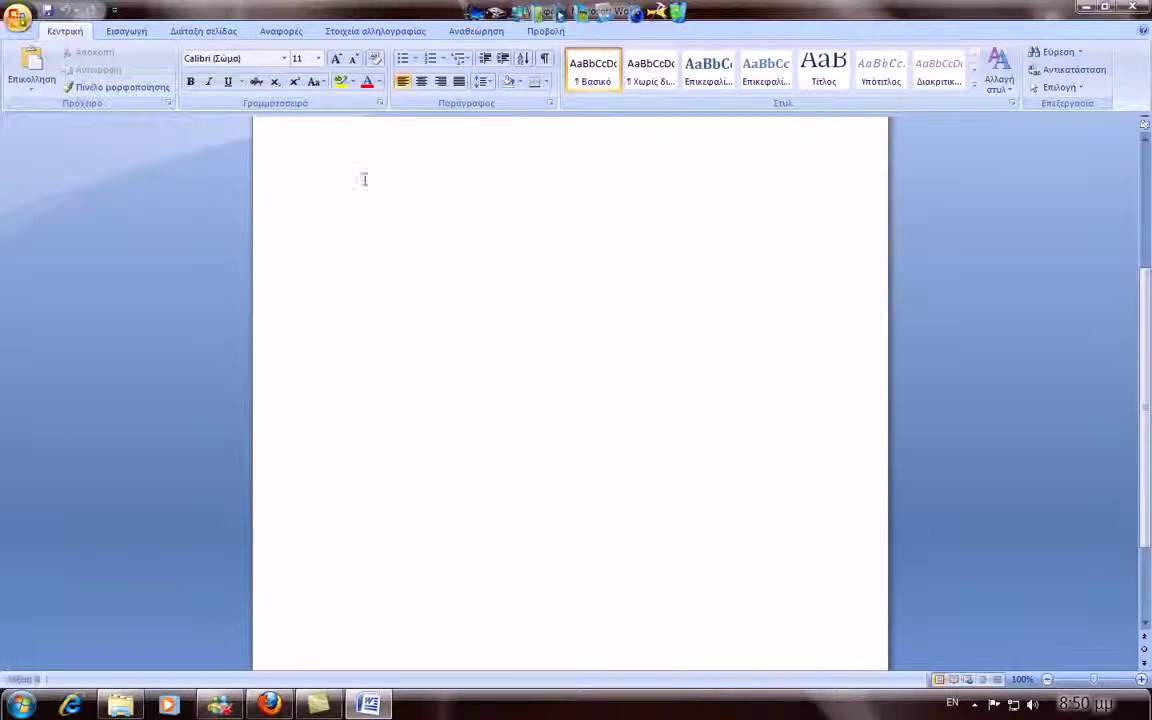
text(fdfdsf)
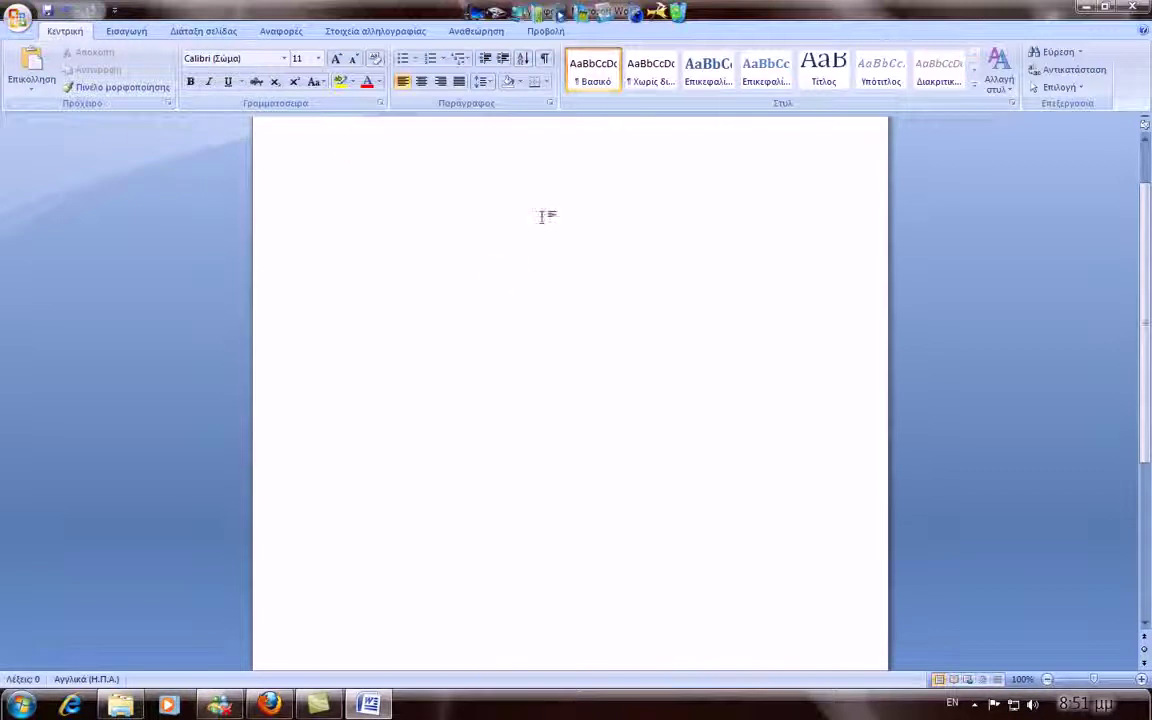
click(1133, 7)
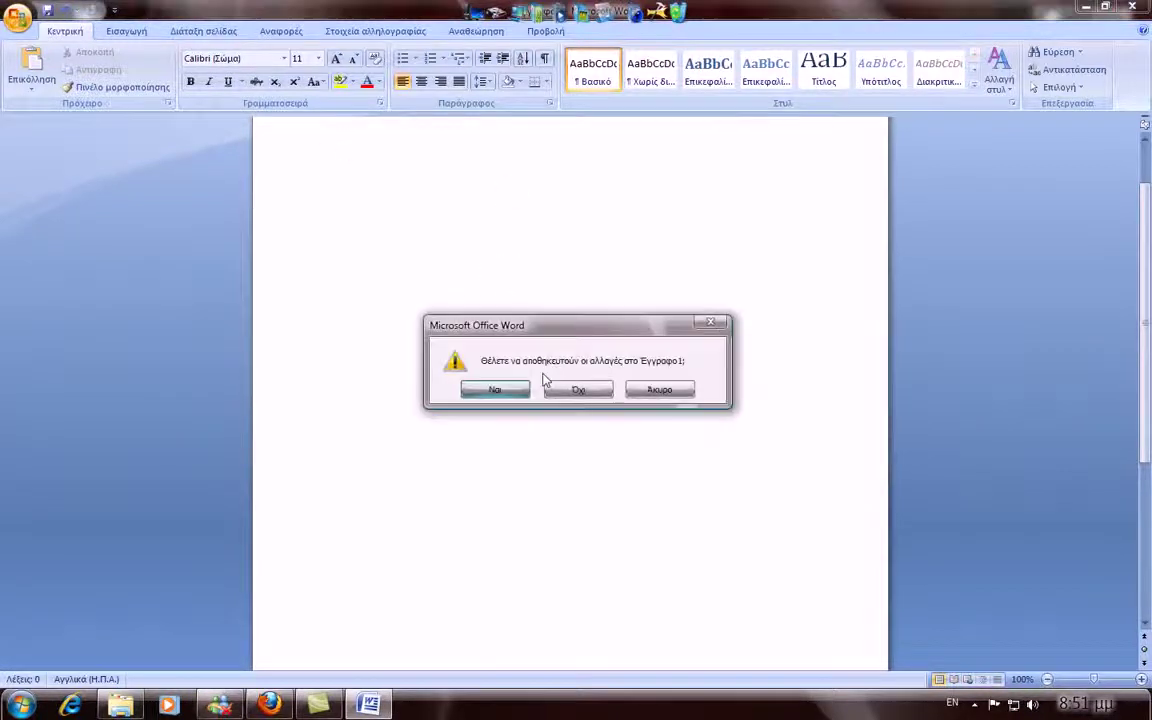
click(578, 389)
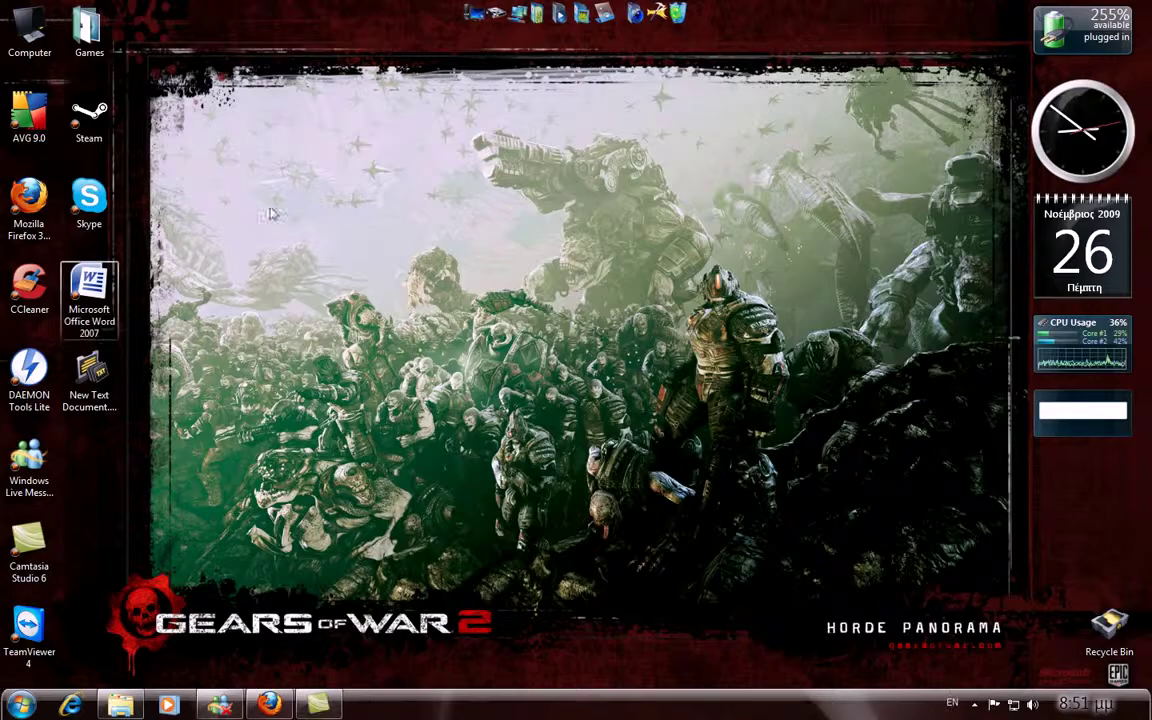